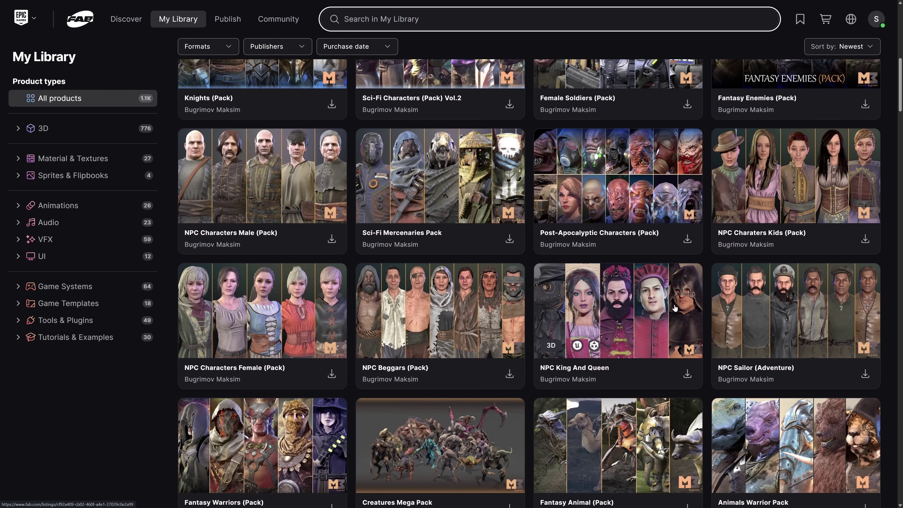
- Browse the character and creature packs listed in My Library
{"action": "scroll", "coordinate": [251, 293], "scroll_direction": "down", "scroll_amount": 5}
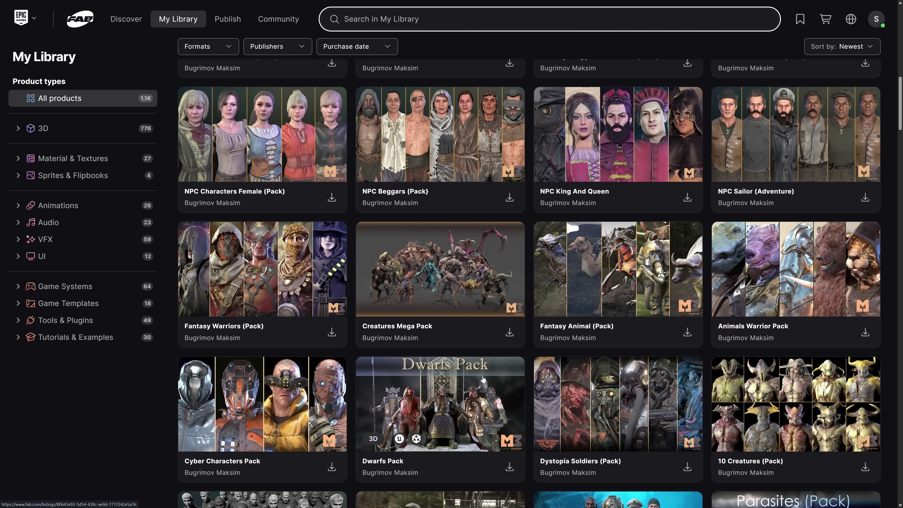
{"action": "scroll", "coordinate": [263, 338], "scroll_direction": "down", "scroll_amount": 5}
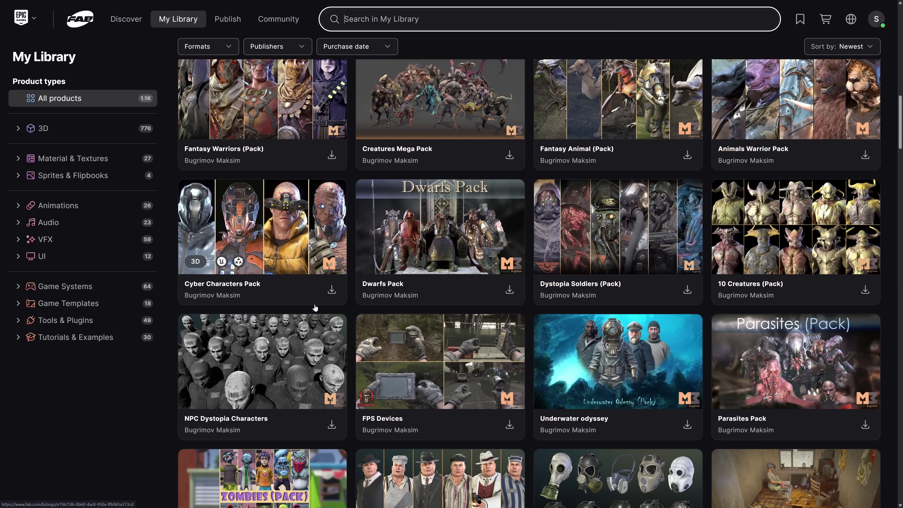
{"action": "scroll", "coordinate": [320, 302], "scroll_direction": "down", "scroll_amount": 6}
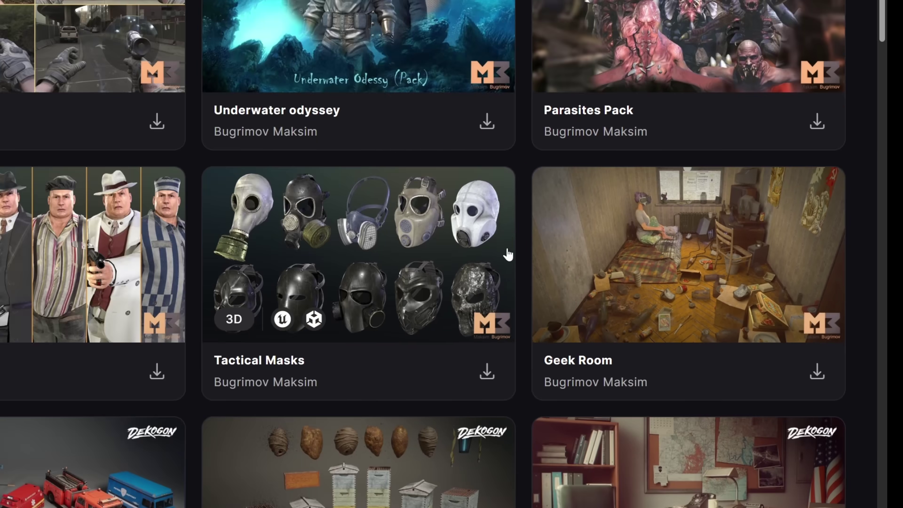
{"action": "scroll", "coordinate": [702, 293], "scroll_direction": "up", "scroll_amount": 20}
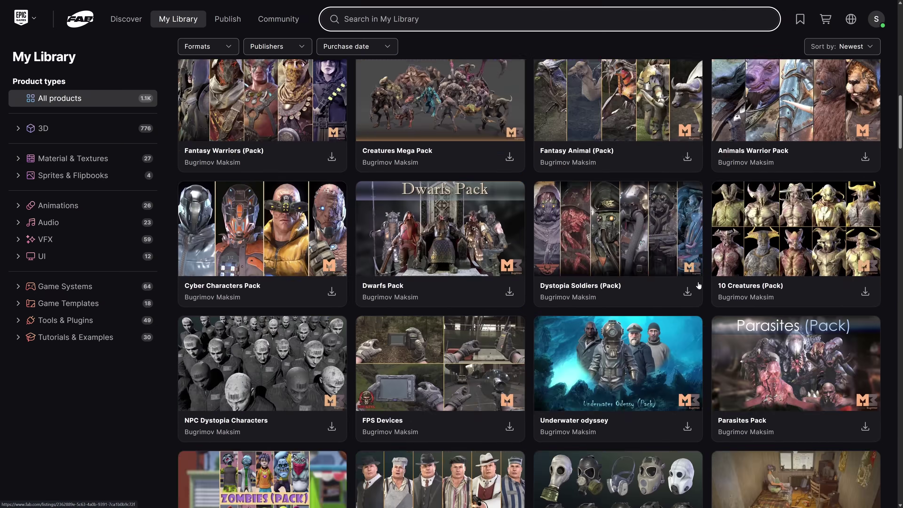
{"action": "scroll", "coordinate": [702, 290], "scroll_direction": "up", "scroll_amount": 10}
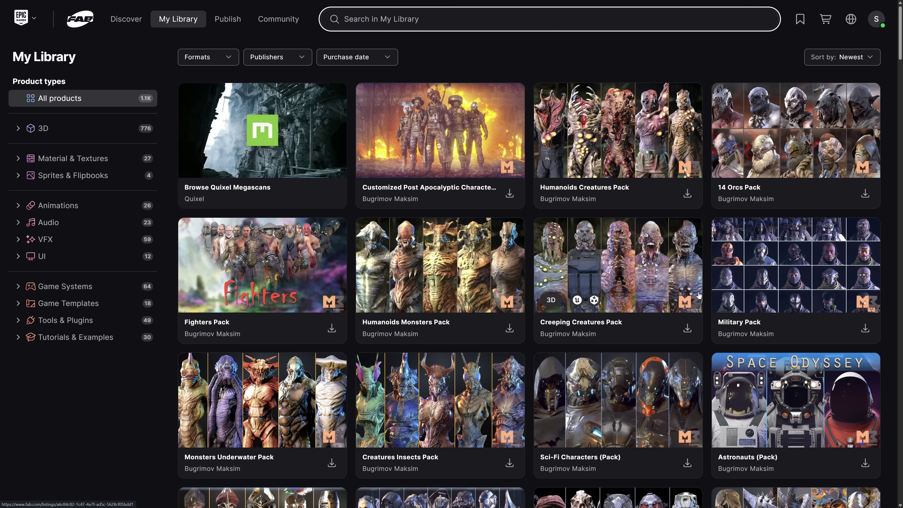
- Open the Customized Post Apocalyptic Characters listing and check which formats it offers for download
{"action": "left_click", "coordinate": [451, 131]}
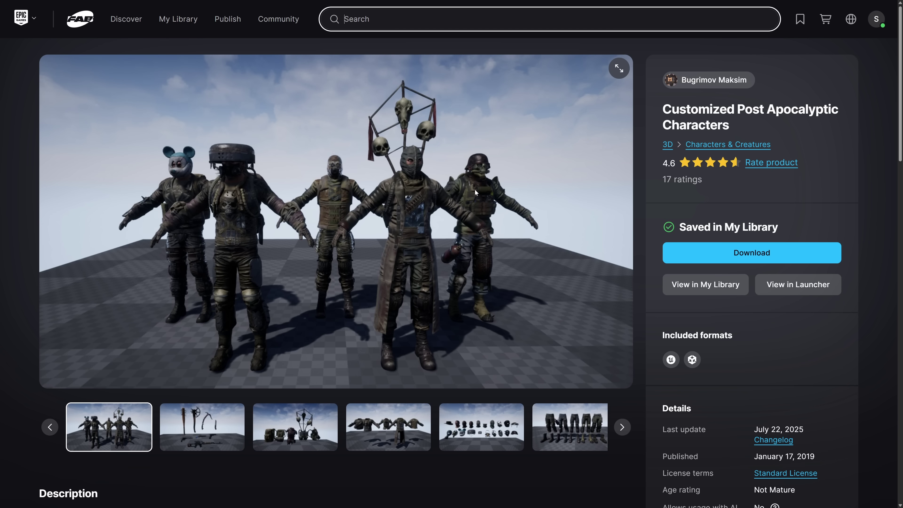
{"action": "left_click", "coordinate": [734, 254]}
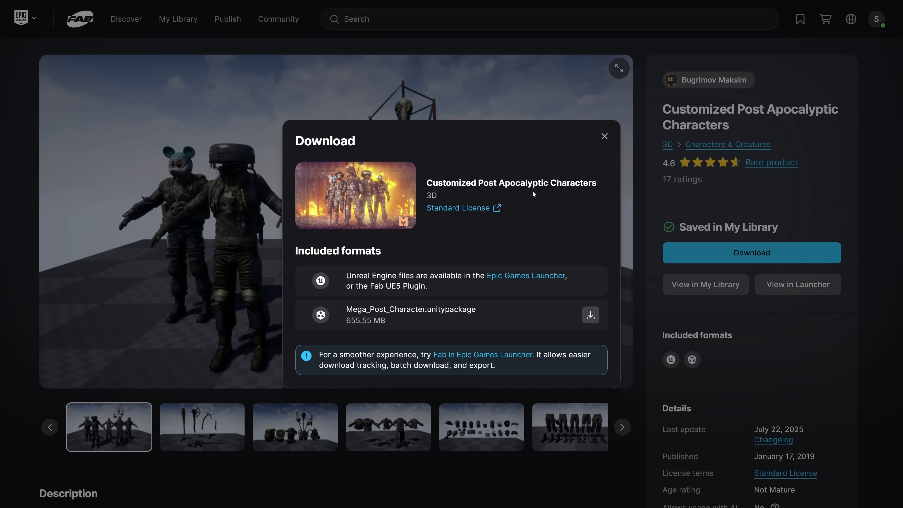
{"action": "left_click", "coordinate": [604, 136]}
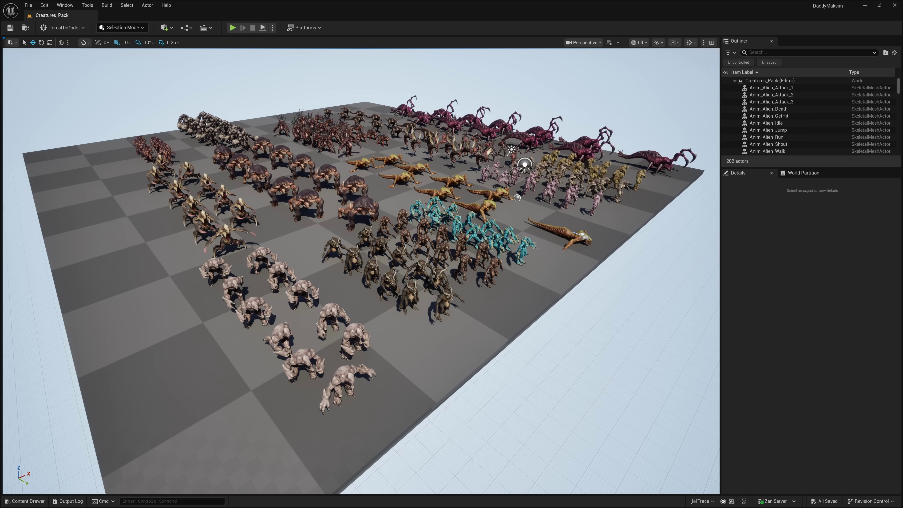
- Switch to Unreal Editor and examine the creatures in the Creatures_Pack level from several viewpoints
{"action": "right_click_drag", "start_coordinate": [403, 324], "coordinate": [409, 292]}
{"action": "key", "text": "w"}
{"action": "key", "text": "d"}
{"action": "right_click_drag", "start_coordinate": [297, 297], "coordinate": [243, 311]}
{"action": "key", "text": "s"}
{"action": "right_click_drag", "start_coordinate": [422, 329], "coordinate": [422, 329]}
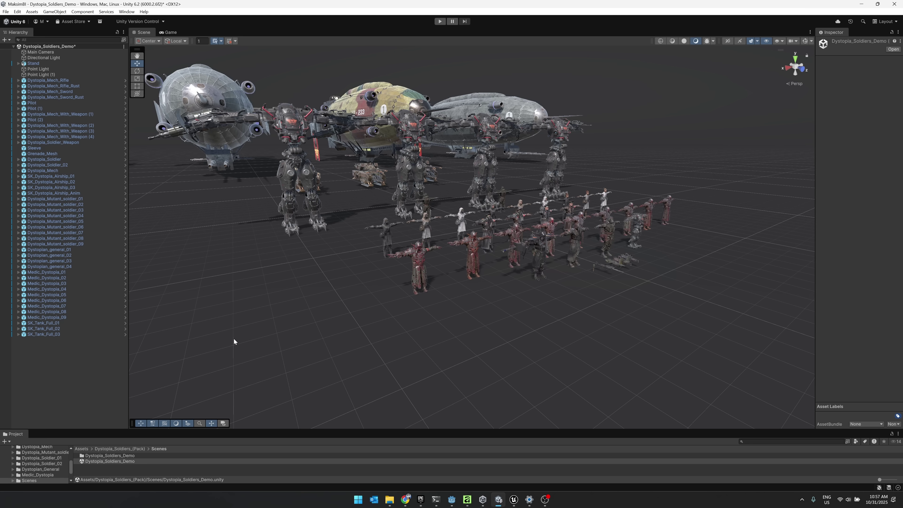
- Switch to Unity, inspect the airships and mechs in the Dystopia_Soldiers_Demo scene, and test-run the scene
{"action": "left_click_drag", "start_coordinate": [358, 306], "coordinate": [370, 300], "text": "alt"}
{"action": "key", "text": "a"}
{"action": "key", "text": "e"}
{"action": "right_click_drag", "start_coordinate": [369, 299], "coordinate": [407, 281]}
{"action": "key", "text": "w"}
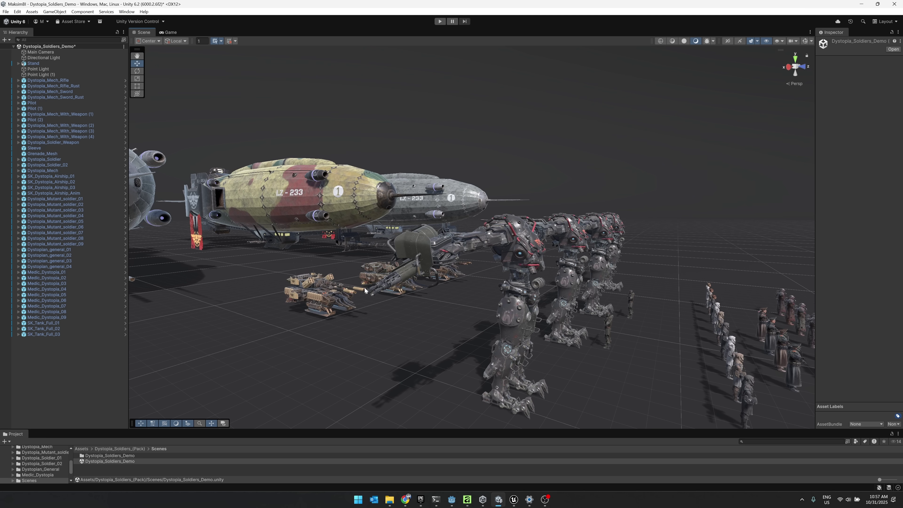
{"action": "left_click", "coordinate": [441, 22]}
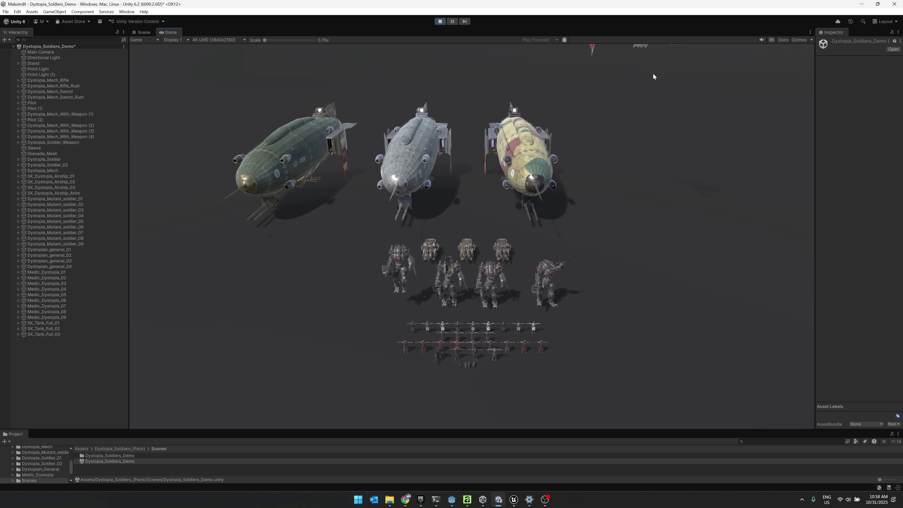
{"action": "left_click", "coordinate": [439, 21]}
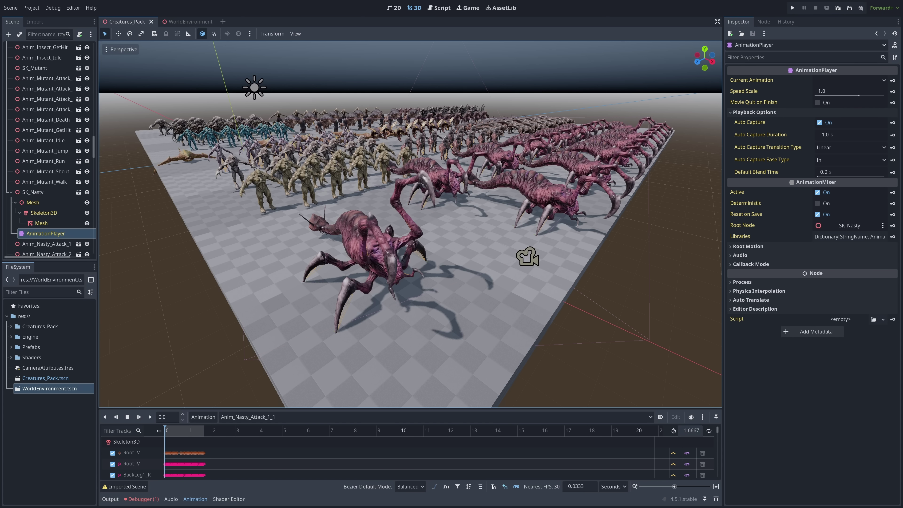
- Switch to Godot, view the SK_Nasty creature up close, and play its Anim_Nasty_Strafe_8 animation
{"action": "mouse_move", "coordinate": [410, 225]}
{"action": "right_mouse_down"}
{"action": "mouse_move", "coordinate": [444, 213]}
{"action": "mouse_move", "coordinate": [416, 222]}
{"action": "mouse_move", "coordinate": [373, 212]}
{"action": "mouse_move", "coordinate": [410, 224]}
{"action": "mouse_move", "coordinate": [396, 225]}
{"action": "right_mouse_up"}
{"action": "key", "text": "w"}
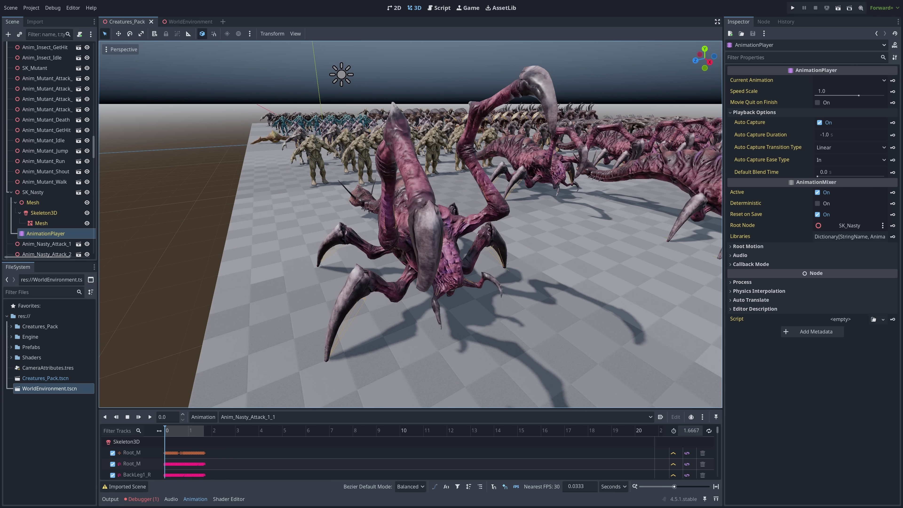
{"action": "key", "text": "d"}
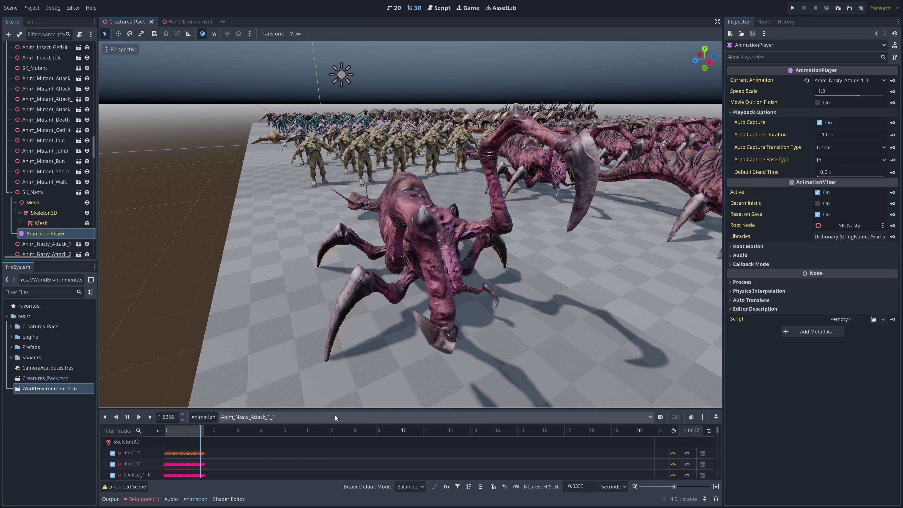
{"action": "left_click", "coordinate": [335, 415]}
{"action": "left_click", "coordinate": [280, 439]}
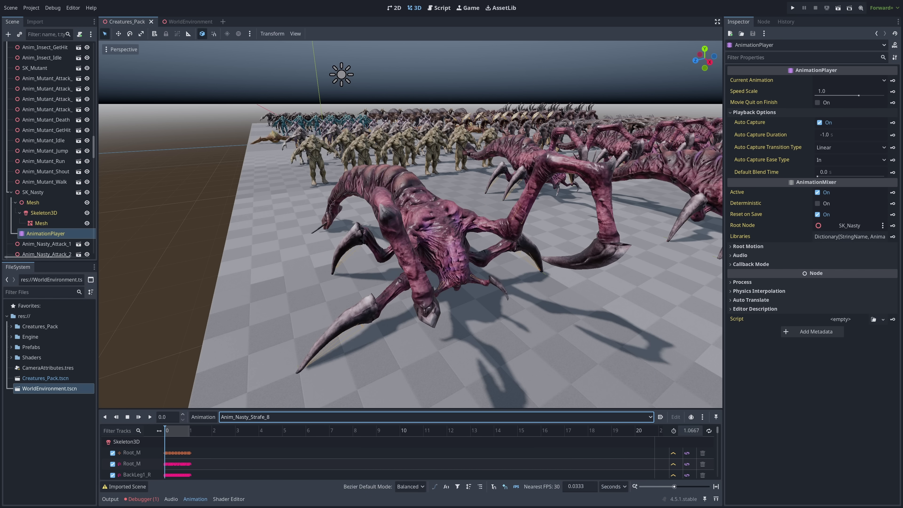
{"action": "left_click", "coordinate": [149, 417]}
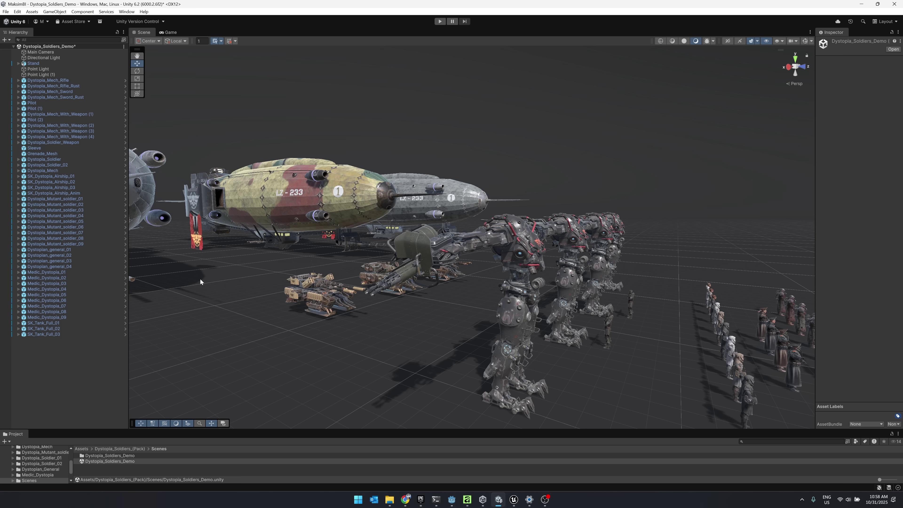
- Switch back to Unity and examine the soldiers, mechs and airships of the Dystopia_Soldiers_Demo scene together
{"action": "right_click_drag", "start_coordinate": [362, 234], "coordinate": [285, 245]}
{"action": "key", "text": "a"}
{"action": "key", "text": "w"}
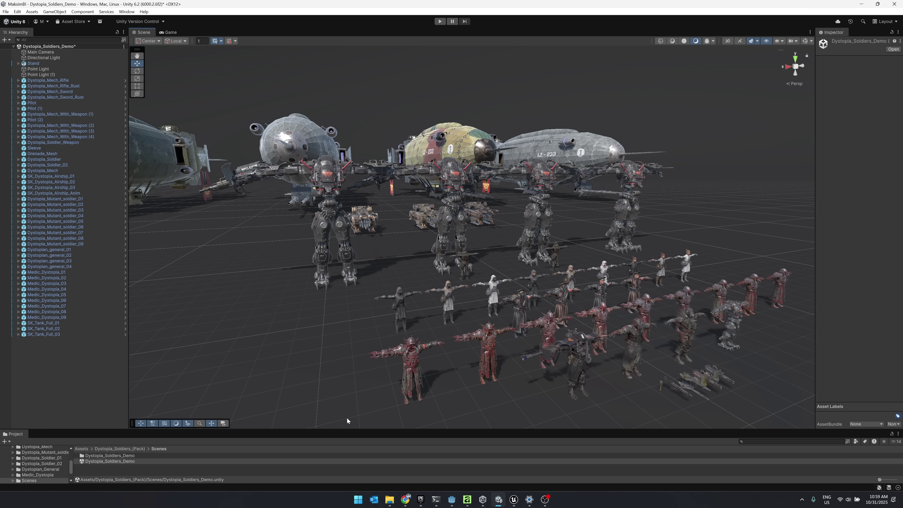
- Switch to the Humble bundle page, review the 16 Item Bundle's packs, and show the Entire 44 Item Bundle again
{"action": "left_click", "coordinate": [405, 499]}
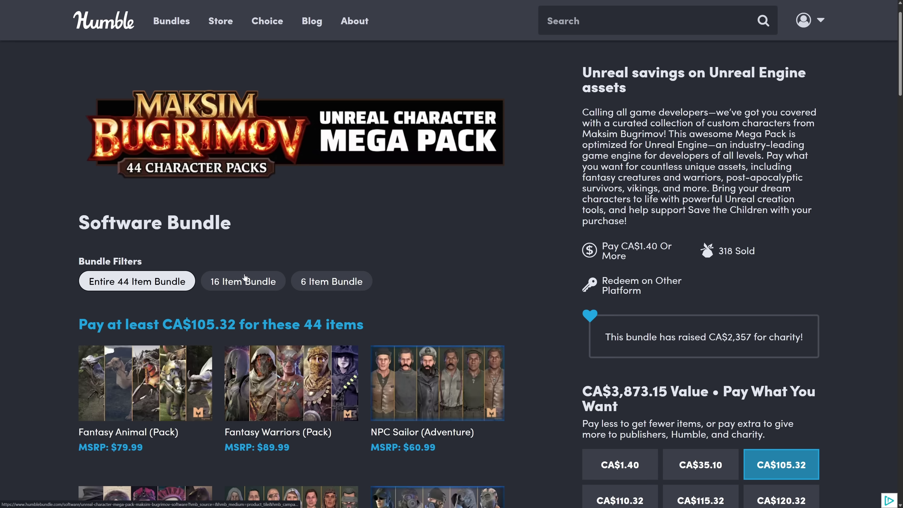
{"action": "left_click", "coordinate": [244, 281]}
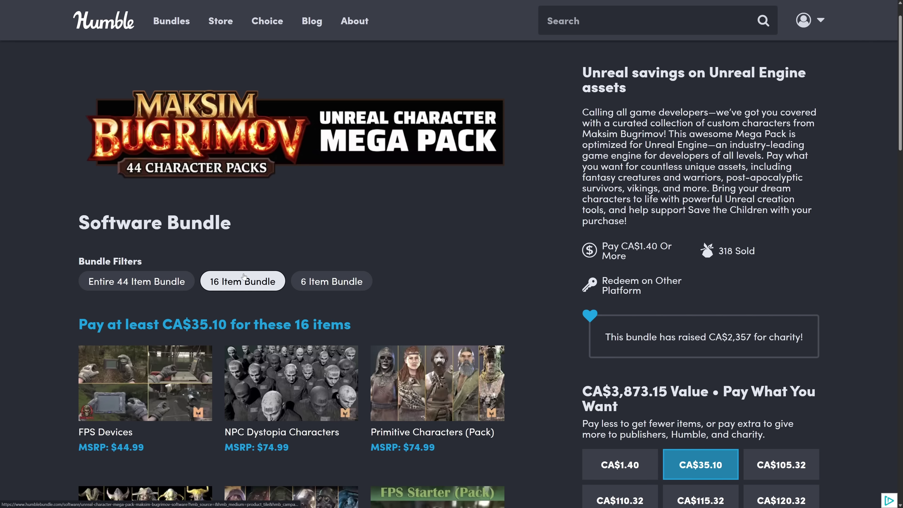
{"action": "scroll", "coordinate": [320, 380], "scroll_direction": "down", "scroll_amount": 6}
{"action": "scroll", "coordinate": [319, 379], "scroll_direction": "down", "scroll_amount": 10}
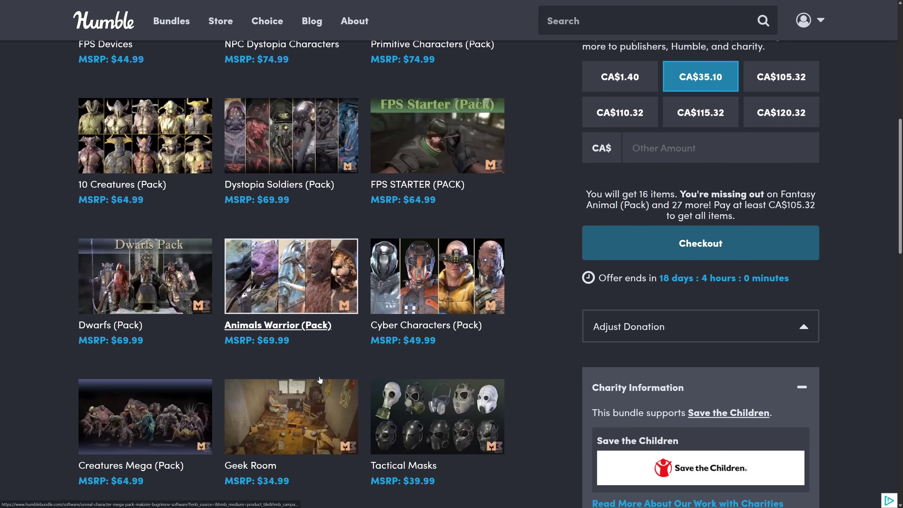
{"action": "scroll", "coordinate": [319, 376], "scroll_direction": "up", "scroll_amount": 15}
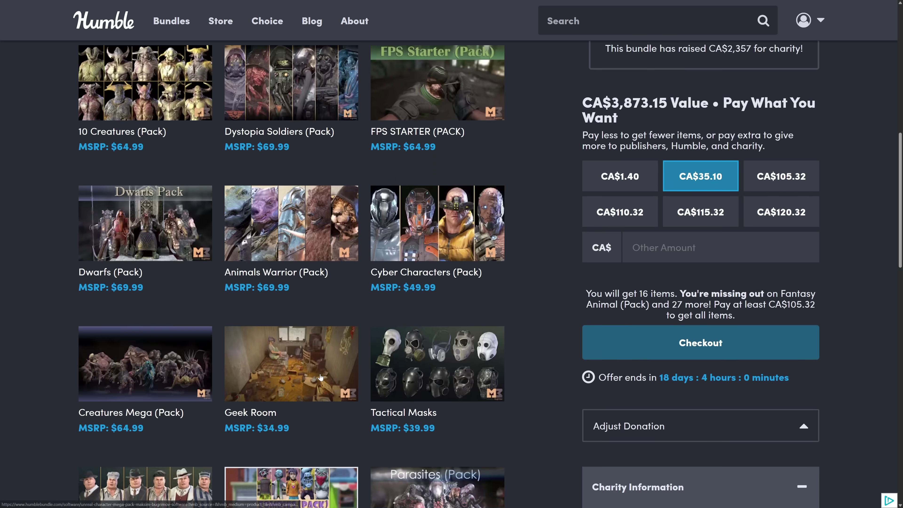
{"action": "scroll", "coordinate": [259, 278], "scroll_direction": "up", "scroll_amount": 1}
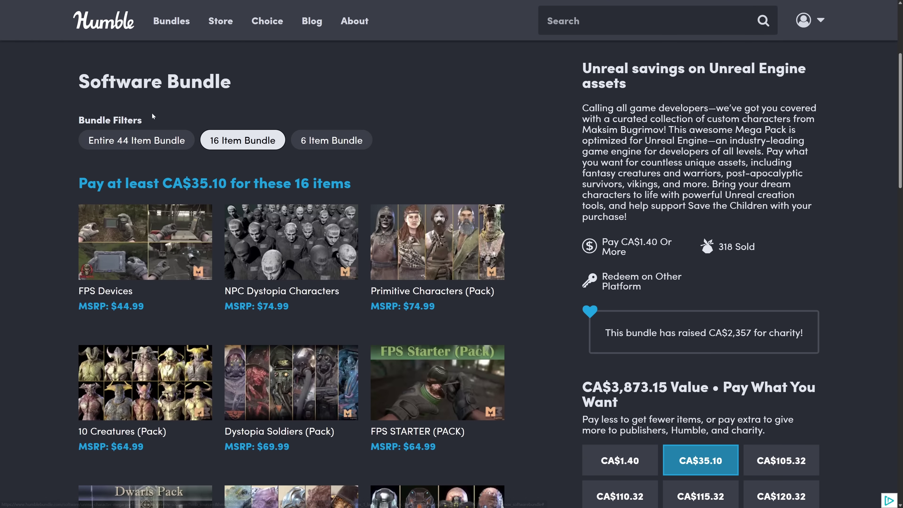
{"action": "left_click", "coordinate": [151, 136]}
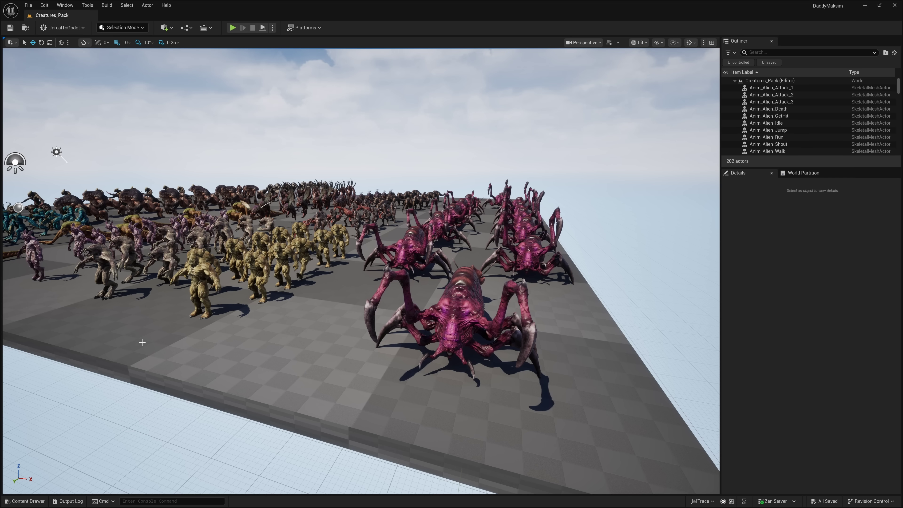
- Switch to Unreal Editor, play the Creatures_Pack level, look around the animated creatures, and stop the play session
{"action": "key", "text": "a"}
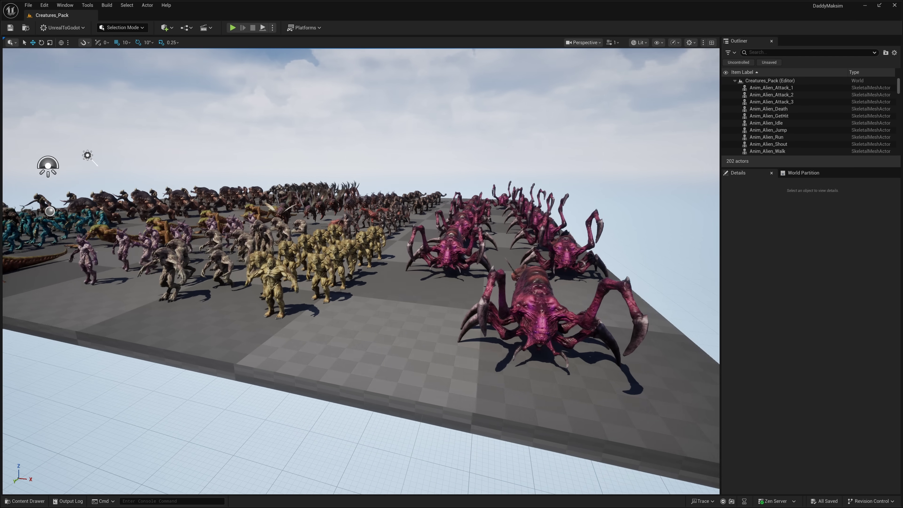
{"action": "right_click_drag", "start_coordinate": [361, 271], "coordinate": [350, 271]}
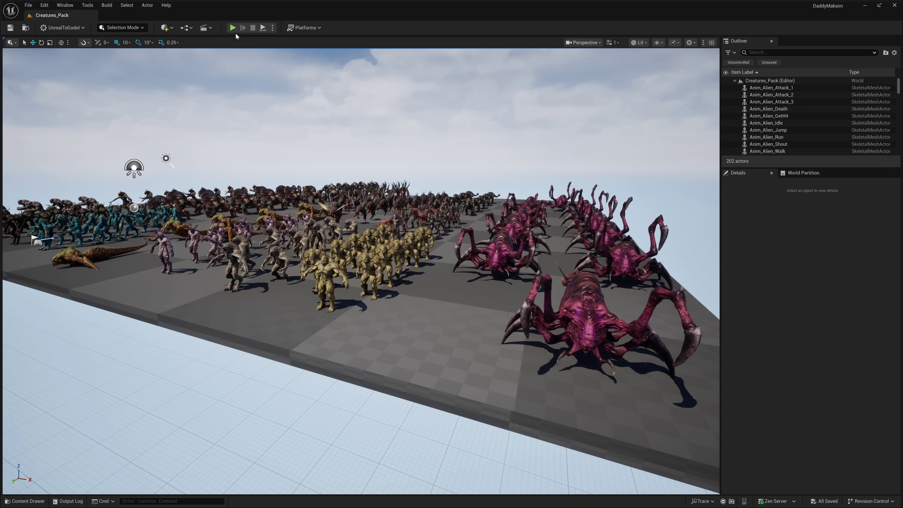
{"action": "left_click", "coordinate": [234, 26]}
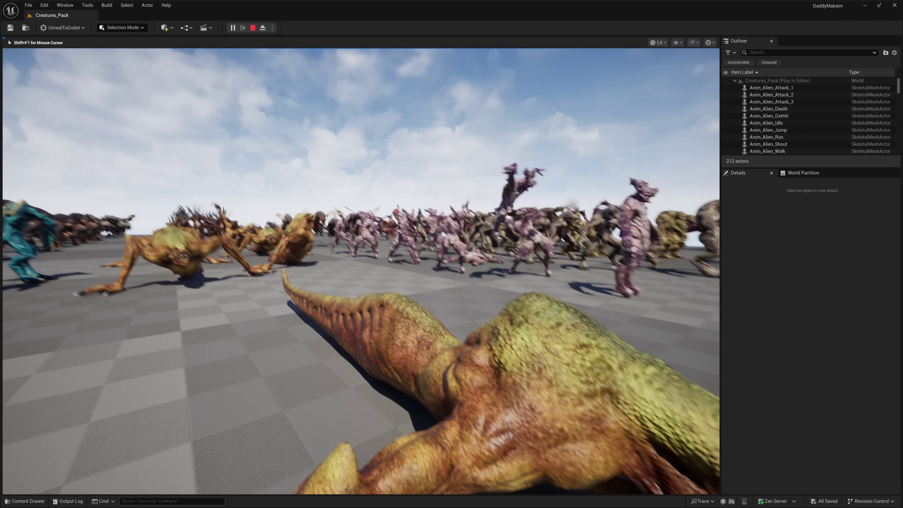
{"action": "key", "text": "s"}
{"action": "key", "text": "a"}
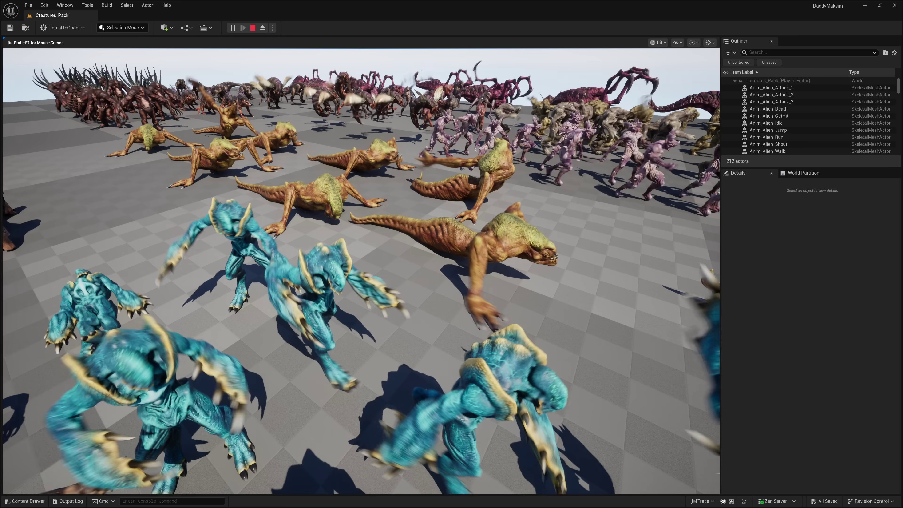
{"action": "key", "text": "Escape"}
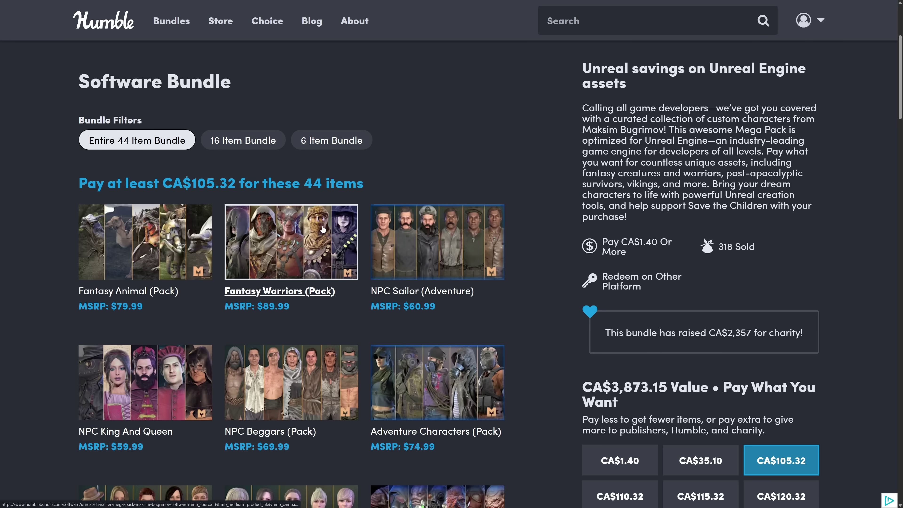
- Open the NPC Sailor (Adventure) details on the Humble page and follow the developer link to its Fab listing
{"action": "scroll", "coordinate": [391, 233], "scroll_direction": "down", "scroll_amount": 2}
{"action": "left_click", "coordinate": [443, 235]}
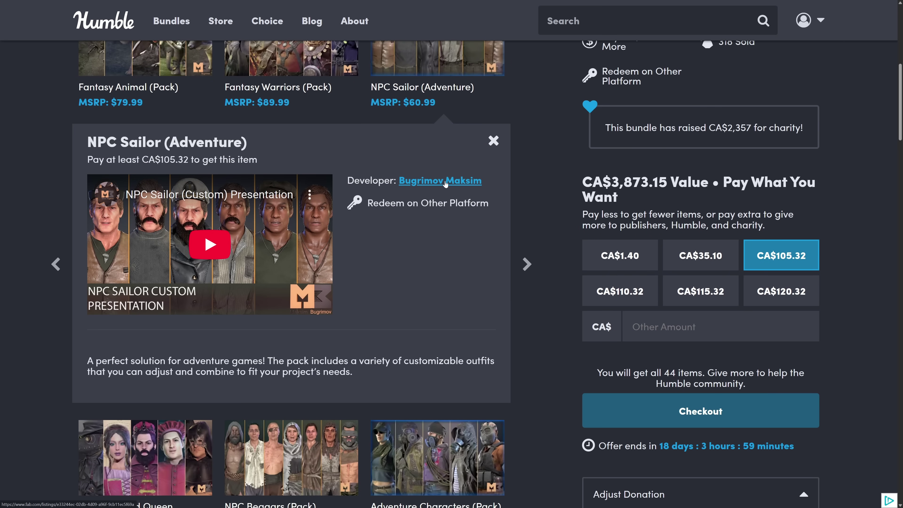
{"action": "left_click", "coordinate": [428, 182]}
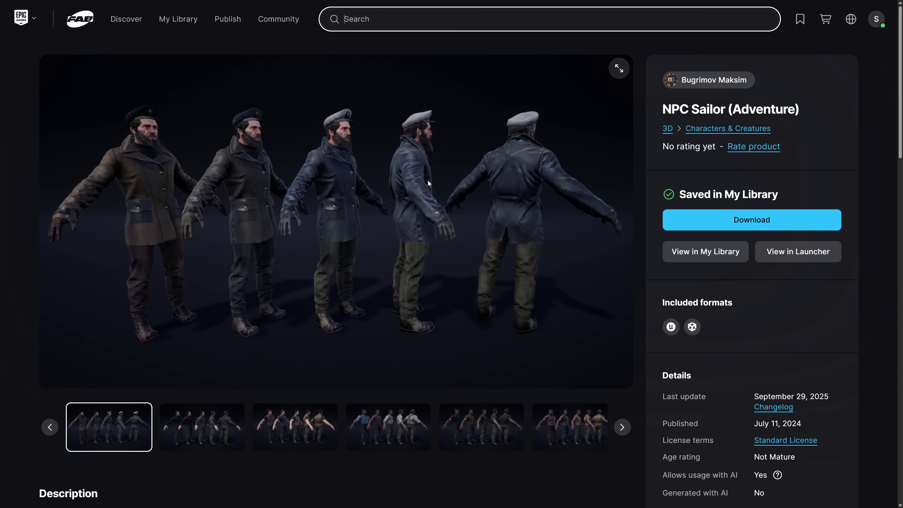
- Read the NPC Sailor (Adventure) description and rig information, and view the third gallery image at full width
{"action": "scroll", "coordinate": [536, 222], "scroll_direction": "down", "scroll_amount": 8}
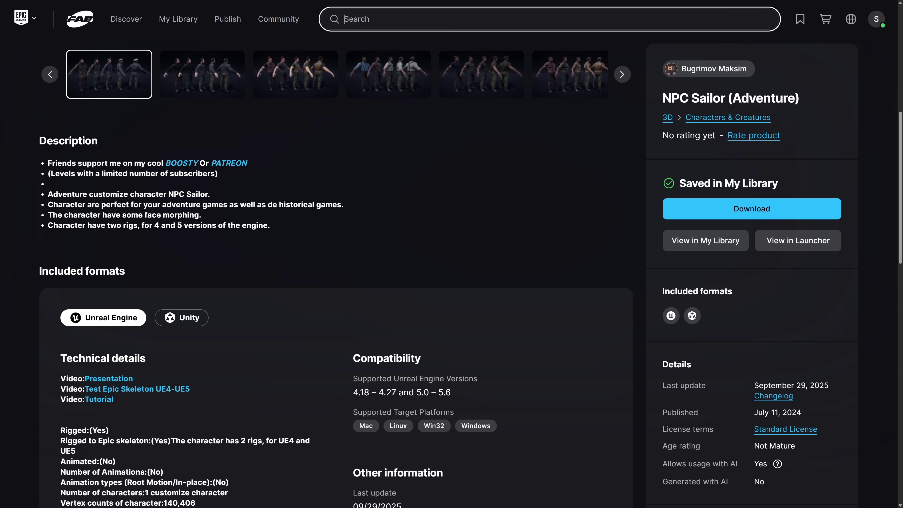
{"action": "left_click_drag", "start_coordinate": [110, 226], "coordinate": [48, 226]}
{"action": "left_click", "coordinate": [275, 224]}
{"action": "scroll", "coordinate": [319, 231], "scroll_direction": "up", "scroll_amount": 3}
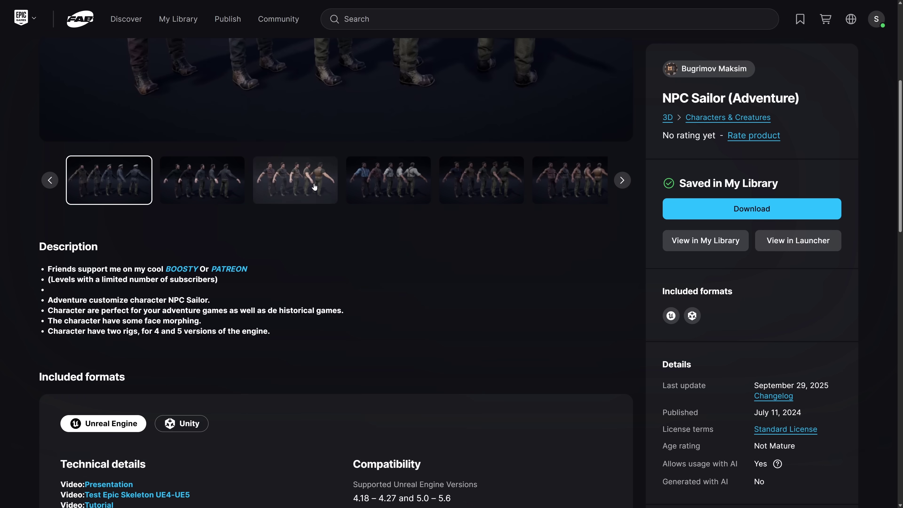
{"action": "left_click", "coordinate": [315, 187]}
{"action": "scroll", "coordinate": [362, 236], "scroll_direction": "up", "scroll_amount": 7}
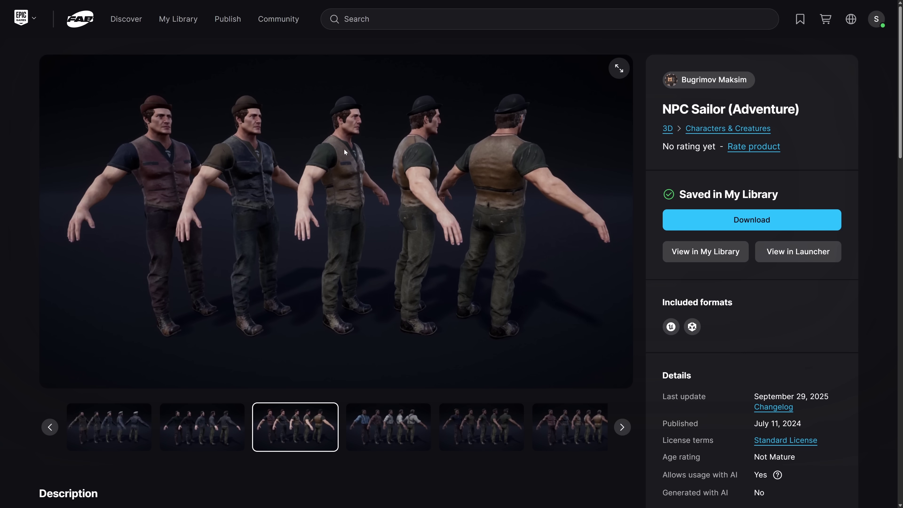
{"action": "scroll", "coordinate": [396, 165], "scroll_direction": "down", "scroll_amount": 6}
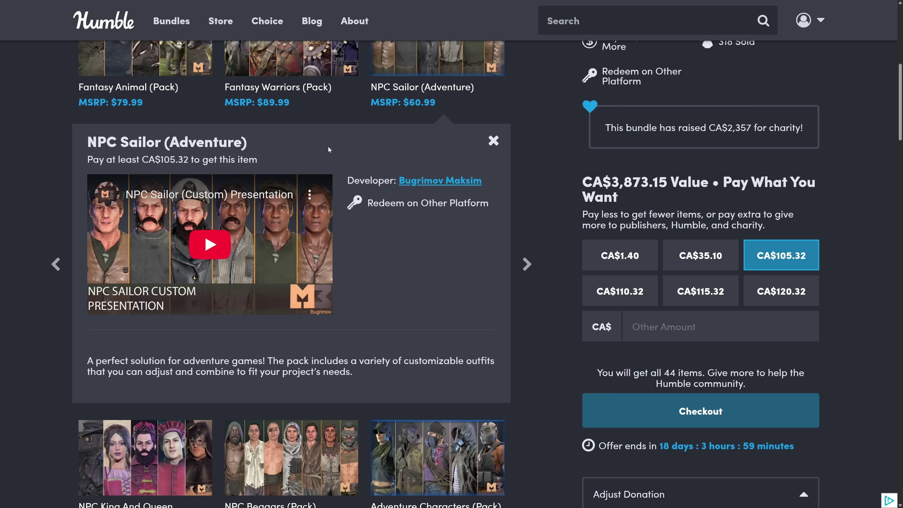
- Open the NPC Beggars (Pack) details on the Humble page and follow its developer link
{"action": "left_click", "coordinate": [341, 426]}
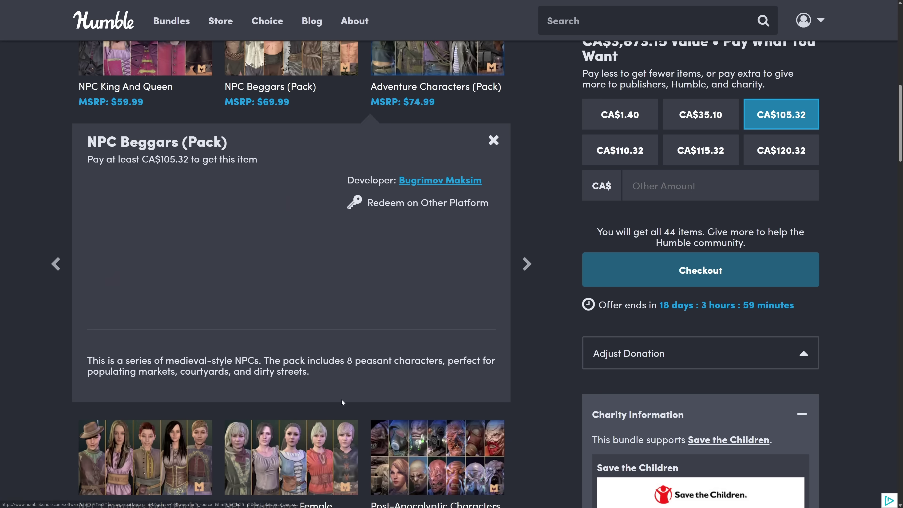
{"action": "left_click", "coordinate": [463, 182]}
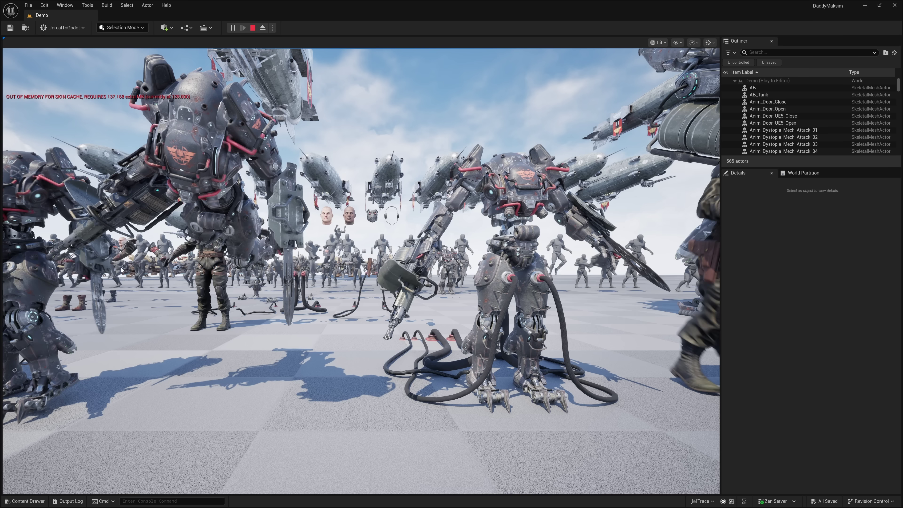
- Switch to Unreal Editor, play the Demo level with the dystopian mechs, and fly past the soldiers, airships and mechs
{"action": "key", "text": "alt+p"}
{"action": "key", "text": "a"}
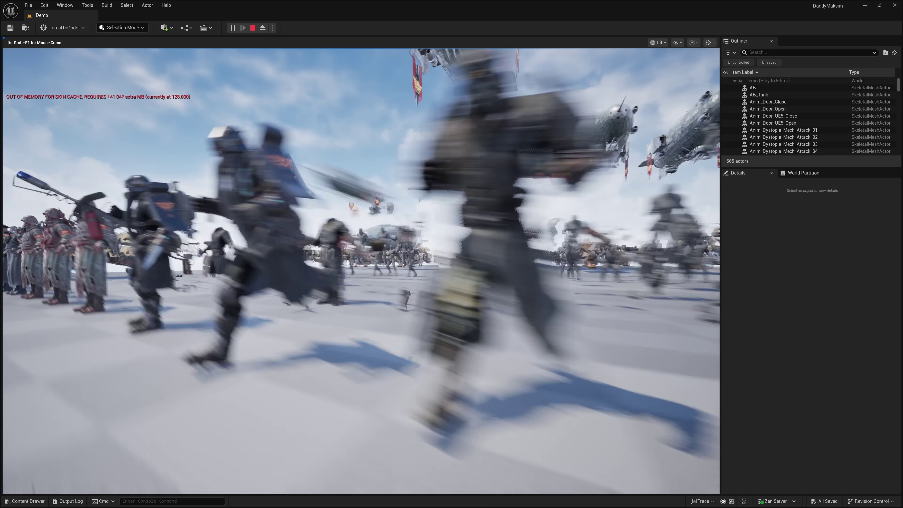
{"action": "key", "text": "w"}
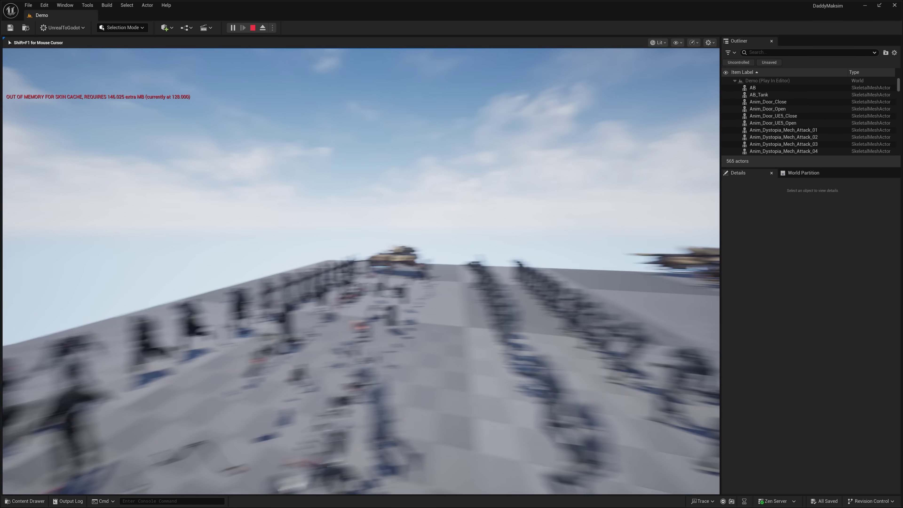
{"action": "key", "text": "a"}
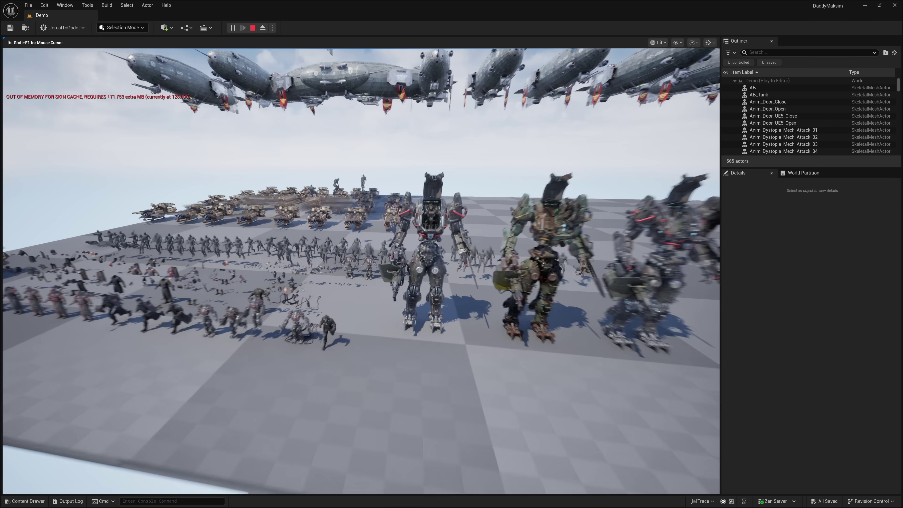
{"action": "key", "text": "w"}
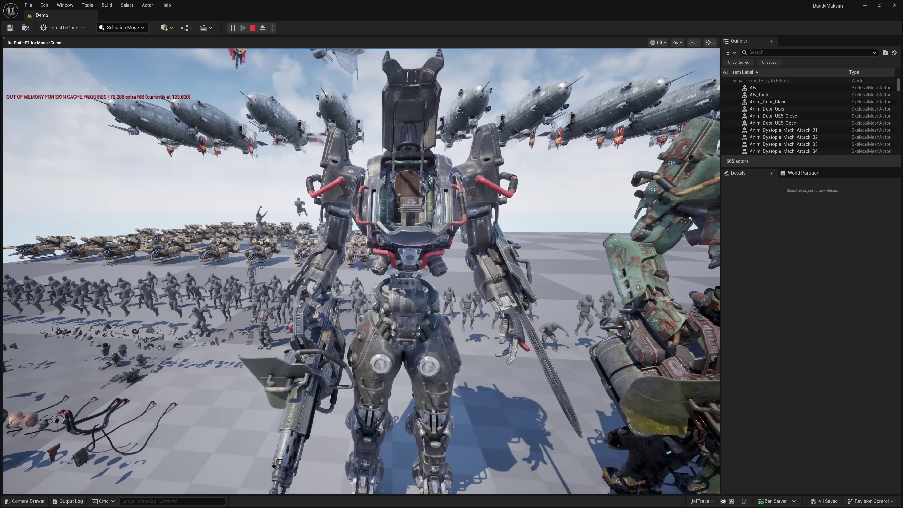
{"action": "key", "text": "w"}
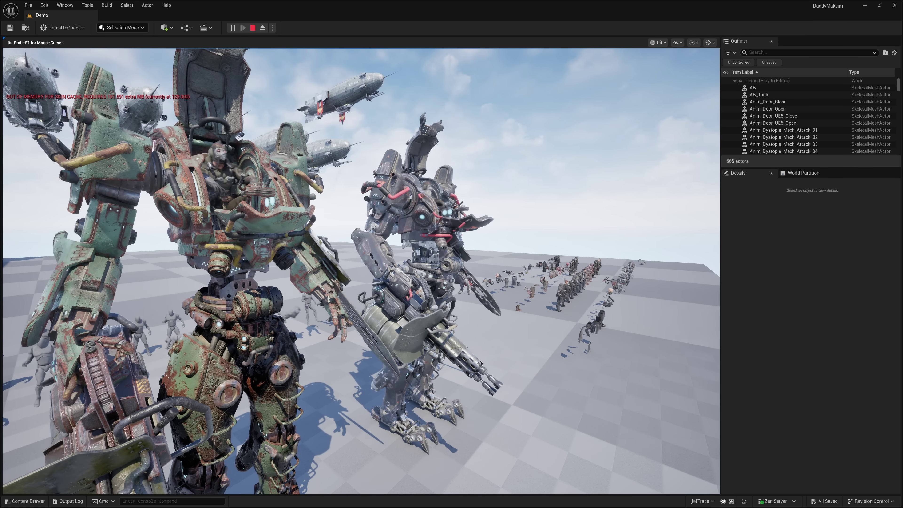
- Inspect the mech's open cockpit and the rows of soldiers with their modular parts, and end the play session
{"action": "key", "text": "w"}
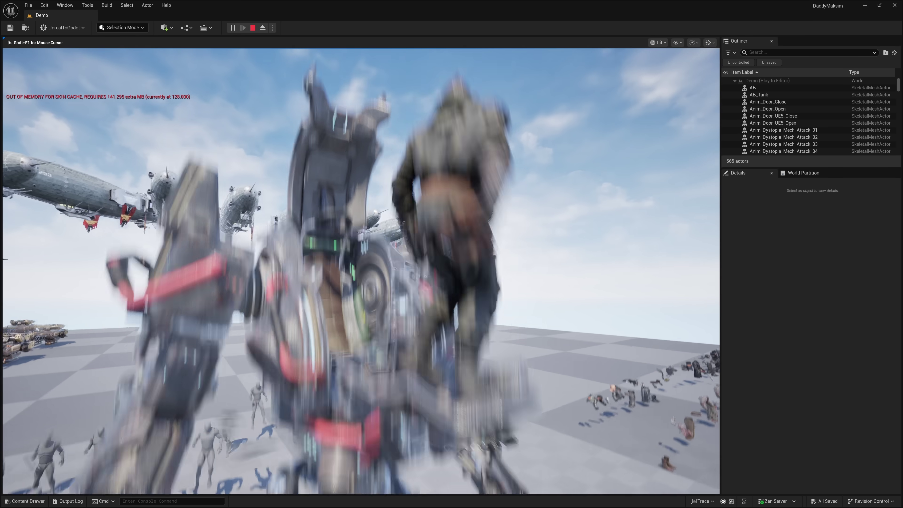
{"action": "key", "text": "e"}
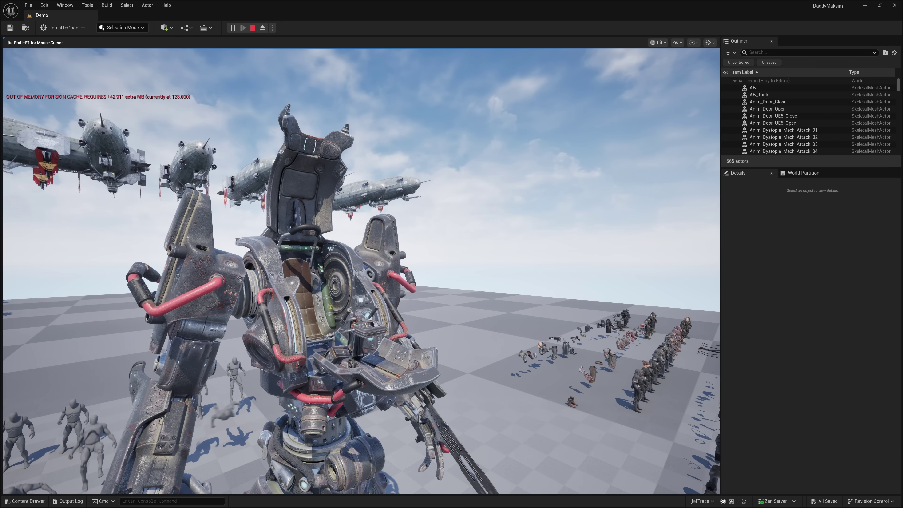
{"action": "key", "text": "w"}
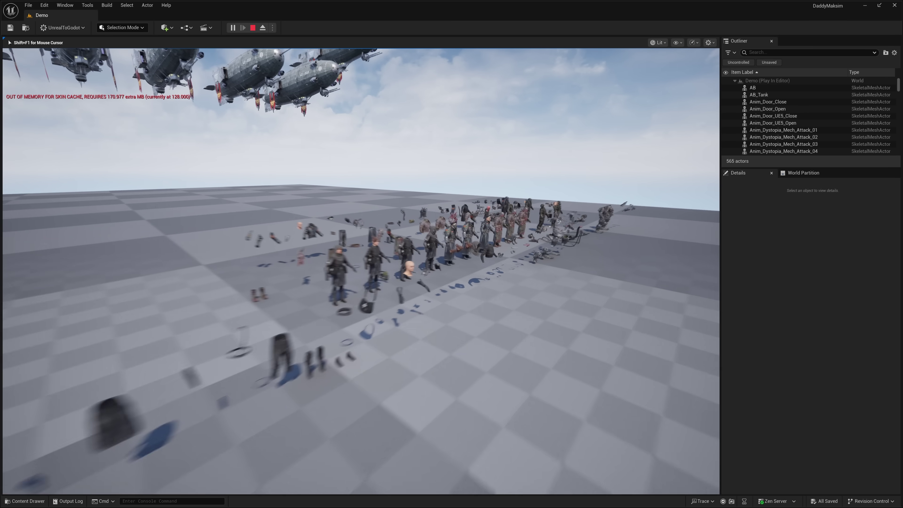
{"action": "key", "text": "w"}
{"action": "key", "text": "w"}
{"action": "key", "text": "e"}
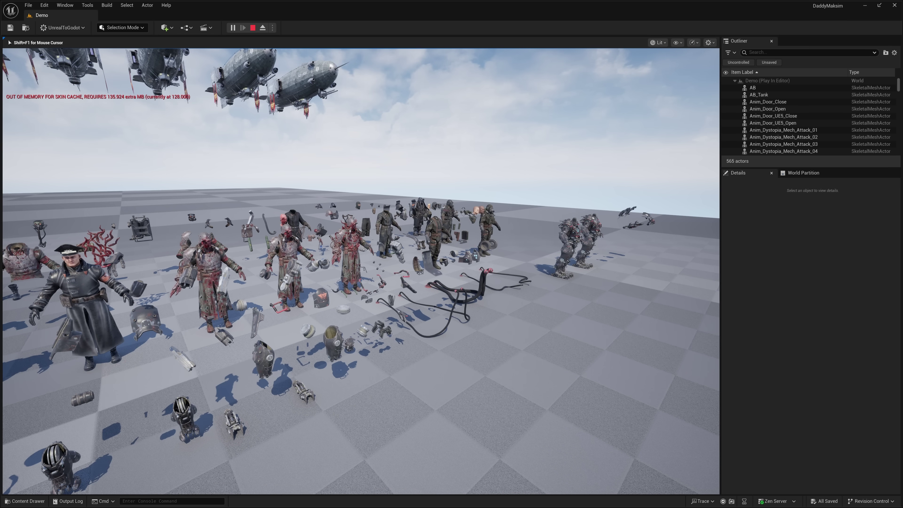
{"action": "key", "text": "Escape"}
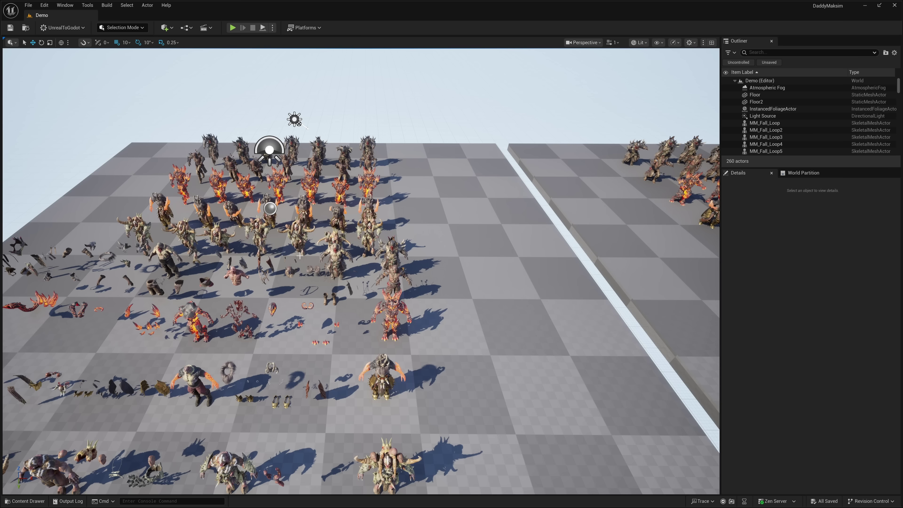
- Examine the muscular demon character and its floating horns, heads and armor pieces in the Demo level's editor viewport
{"action": "right_click_drag", "start_coordinate": [294, 117], "coordinate": [693, 92]}
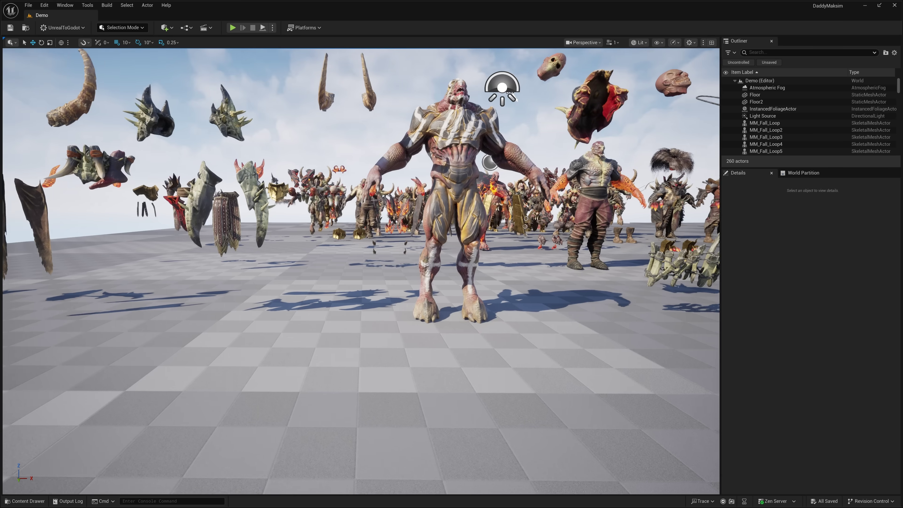
{"action": "scroll", "coordinate": [361, 270], "scroll_direction": "down", "scroll_amount": 2}
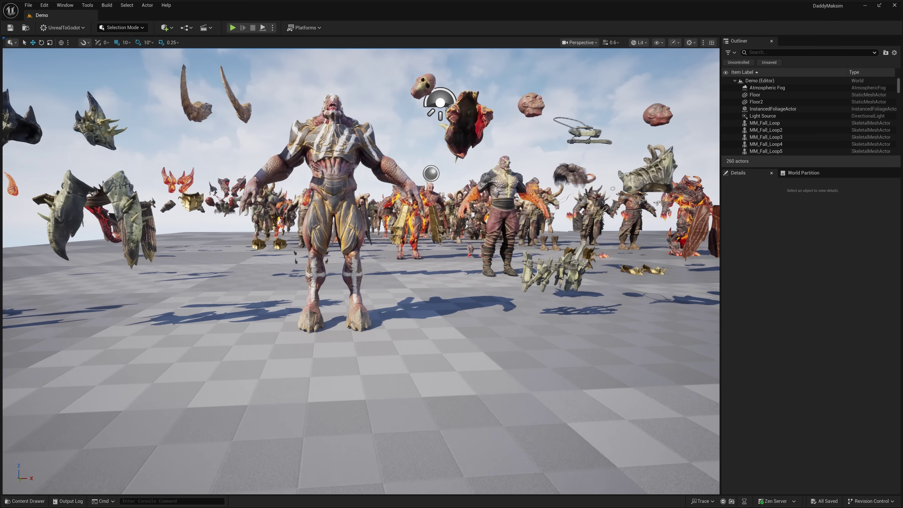
{"action": "key", "text": "w"}
{"action": "key", "text": "d"}
{"action": "key", "text": "e"}
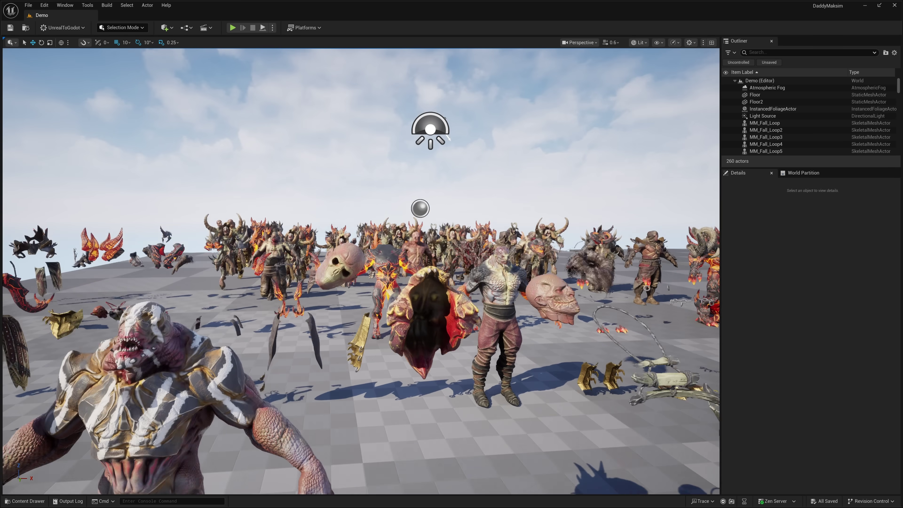
{"action": "right_click_drag", "start_coordinate": [360, 271], "coordinate": [256, 306]}
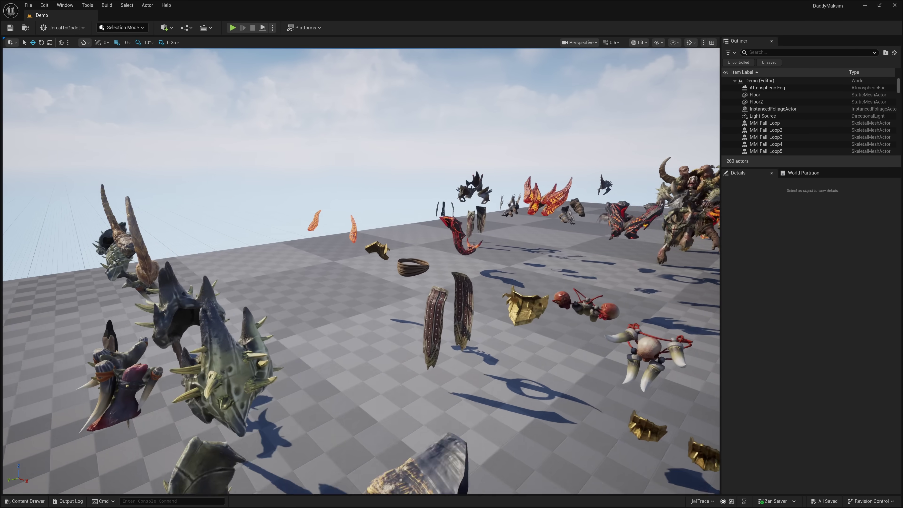
{"action": "key", "text": "a"}
{"action": "right_click_drag", "start_coordinate": [361, 271], "coordinate": [540, 270]}
{"action": "key", "text": "w"}
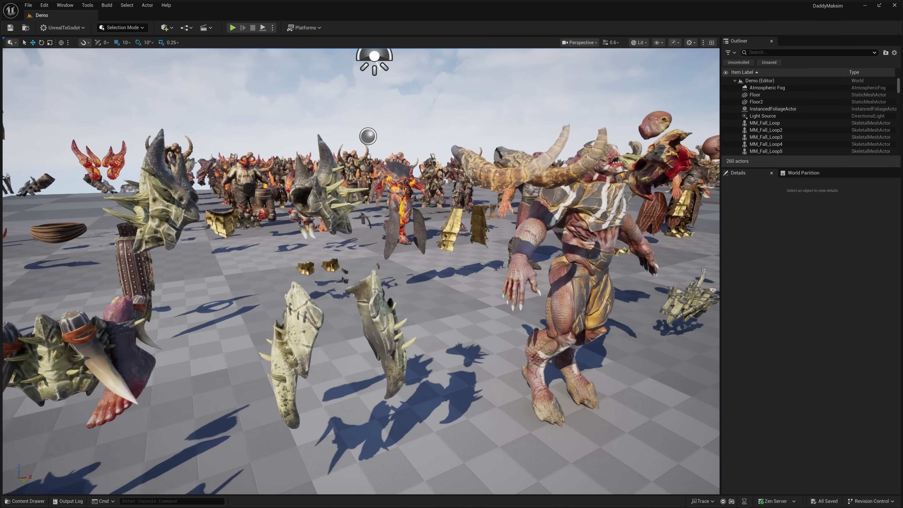
- Survey the rows of demon creature variants and their modular parts across the Demo level's floor
{"action": "key", "text": "w"}
{"action": "key", "text": "e"}
{"action": "right_click_drag", "start_coordinate": [361, 270], "coordinate": [295, 273]}
{"action": "key", "text": "w"}
{"action": "key", "text": "w"}
{"action": "right_click_drag", "start_coordinate": [360, 271], "coordinate": [427, 261]}
{"action": "key", "text": "q"}
{"action": "key", "text": "e"}
{"action": "key", "text": "w"}
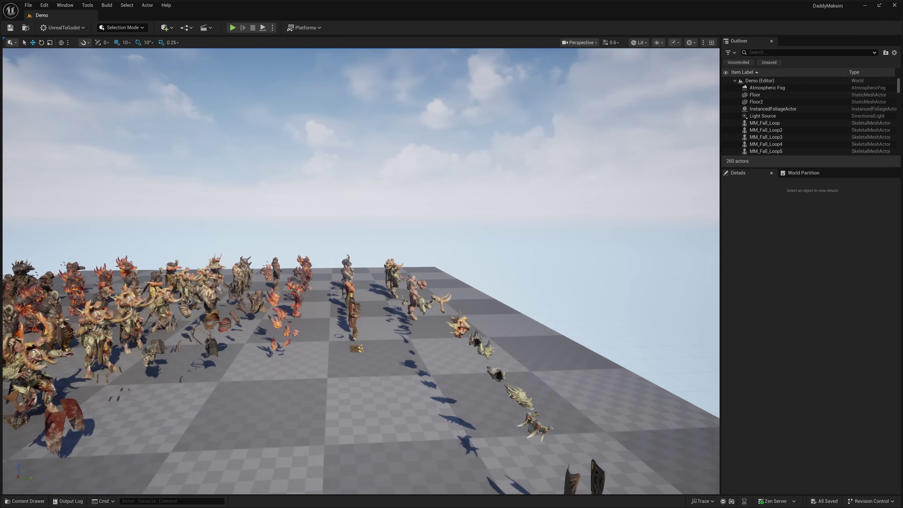
{"action": "key", "text": "w"}
{"action": "right_click_drag", "start_coordinate": [360, 270], "coordinate": [228, 281]}
{"action": "key", "text": "w"}
{"action": "mouse_move", "coordinate": [361, 271]}
{"action": "right_mouse_down"}
{"action": "mouse_move", "coordinate": [281, 265]}
{"action": "mouse_move", "coordinate": [382, 262]}
{"action": "mouse_move", "coordinate": [379, 272]}
{"action": "mouse_move", "coordinate": [357, 261]}
{"action": "mouse_move", "coordinate": [361, 283]}
{"action": "right_mouse_up"}
{"action": "key", "text": "w"}
{"action": "key", "text": "s"}
{"action": "key", "text": "s"}
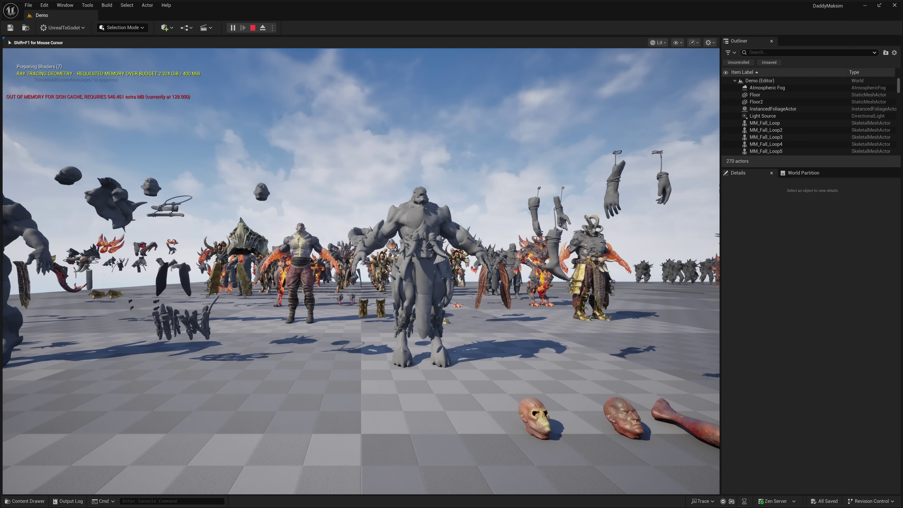
- Play the demon creatures' Demo level and fly over the posed characters and the animated group on the second floor
{"action": "key", "text": "w"}
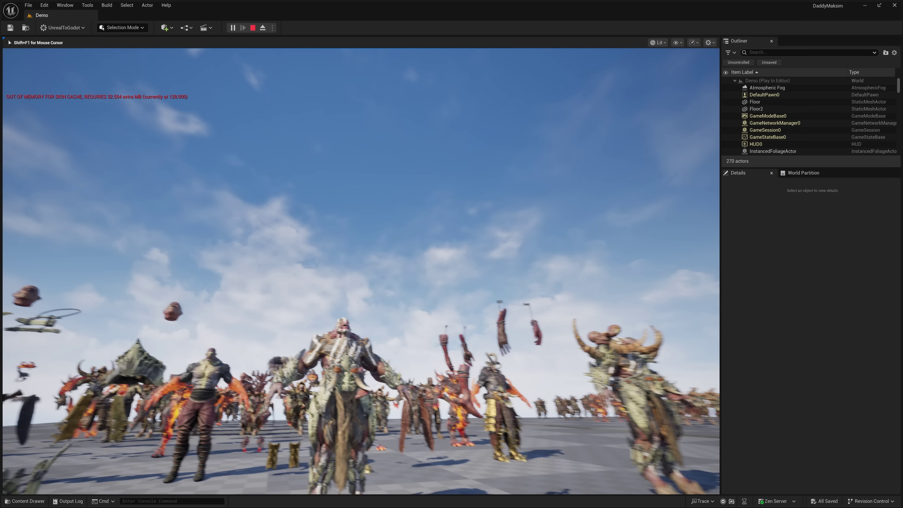
{"action": "key", "text": "w"}
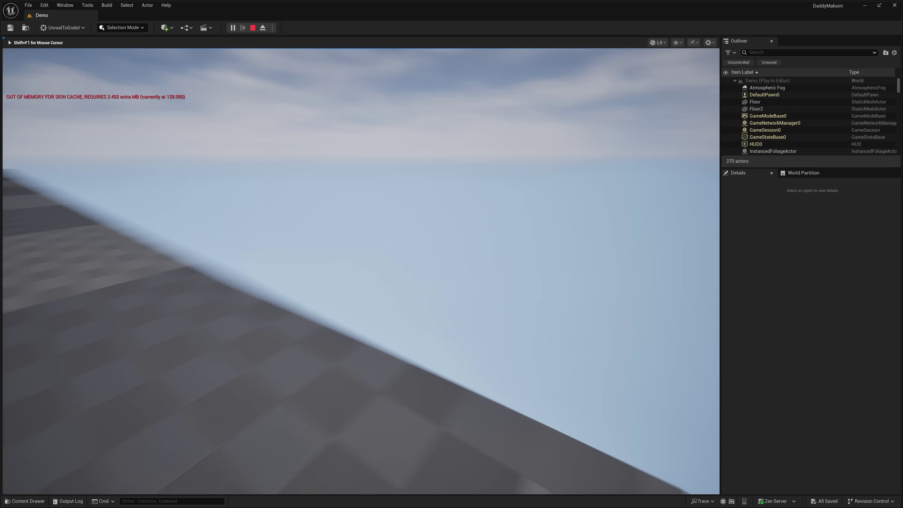
{"action": "key", "text": "s"}
{"action": "key", "text": "e"}
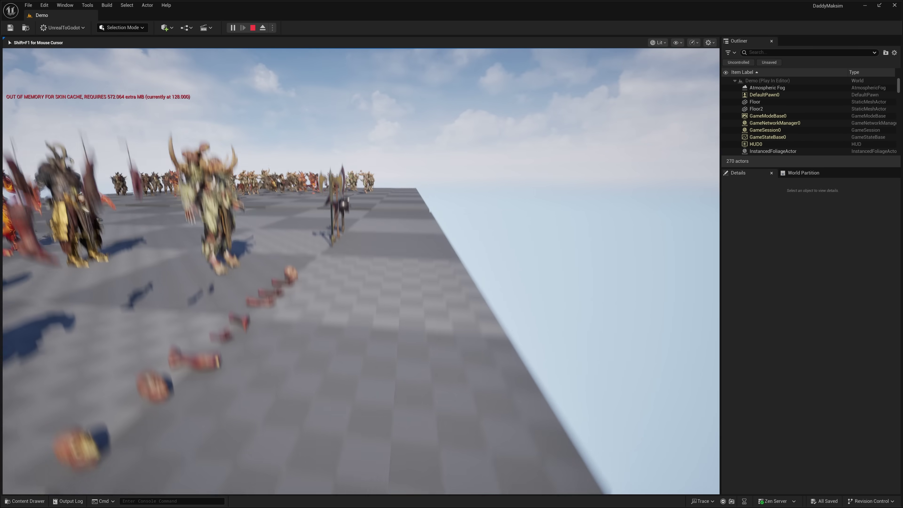
{"action": "key", "text": "w"}
{"action": "key", "text": "w"}
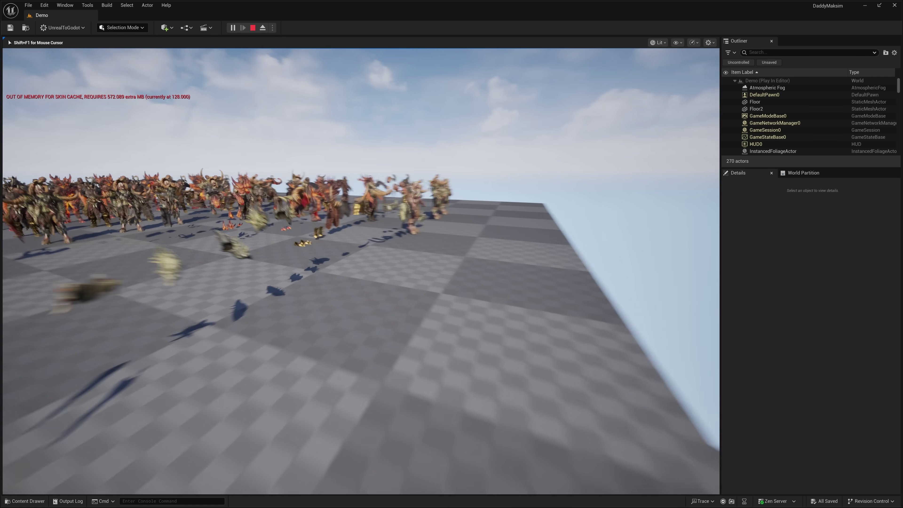
{"action": "key", "text": "s"}
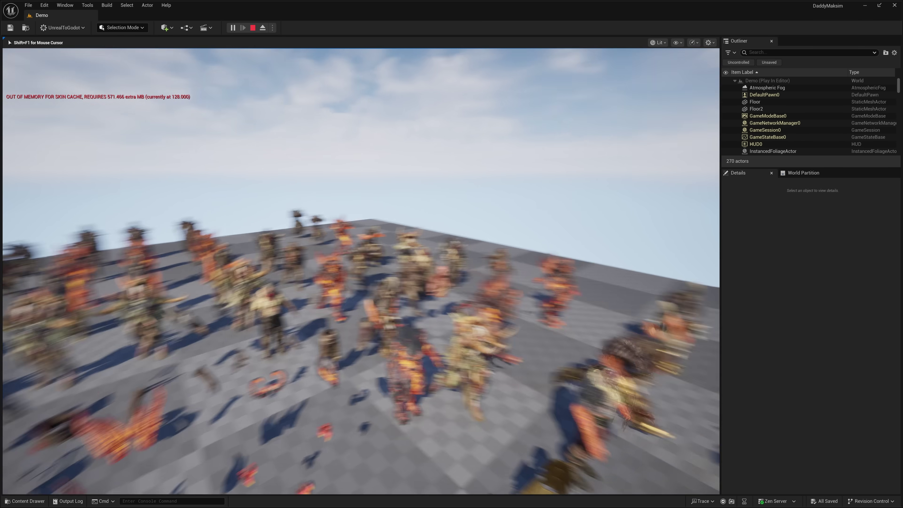
{"action": "key", "text": "w"}
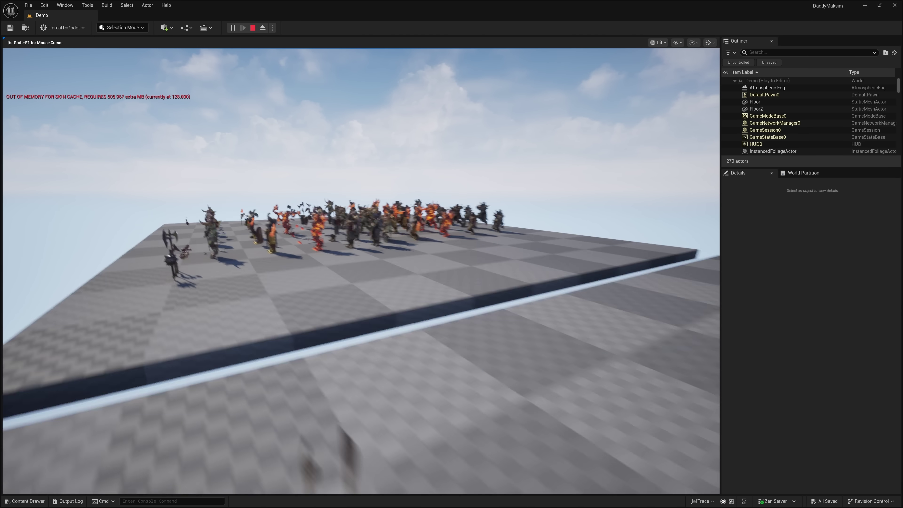
{"action": "key", "text": "w"}
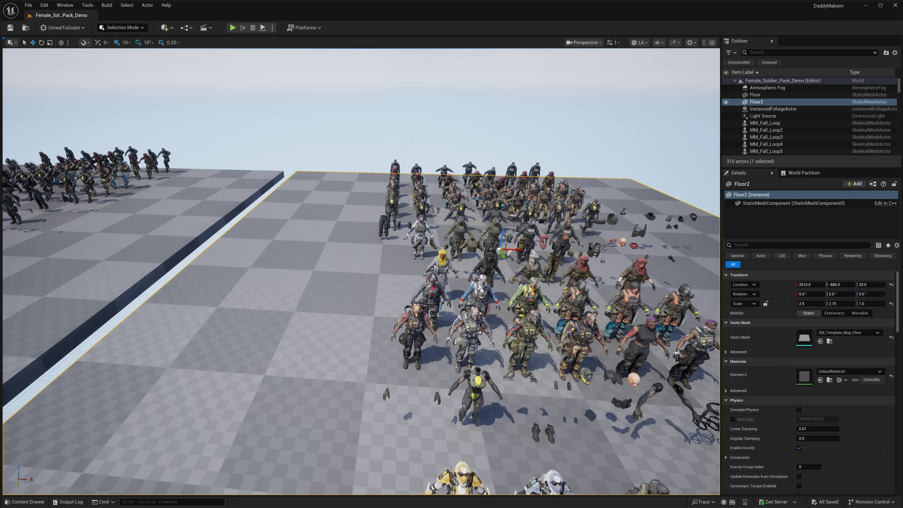
- Examine the armored soldiers and the row of rifles in the Female_Soldier_Pack_Demo level's editor viewport
{"action": "key", "text": "s"}
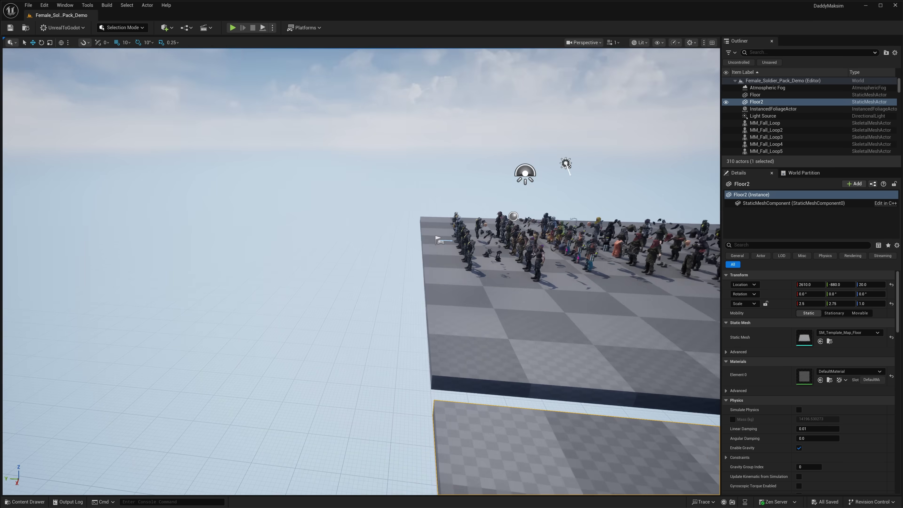
{"action": "key", "text": "w"}
{"action": "key", "text": "w"}
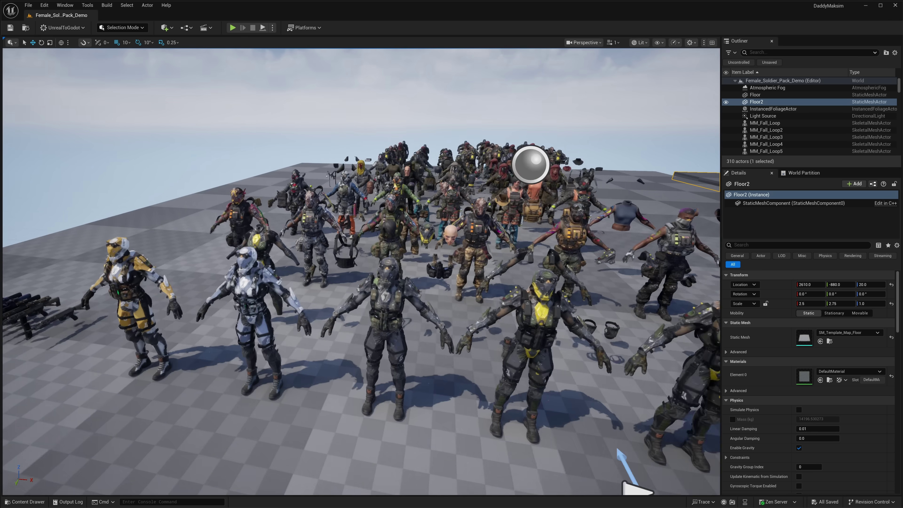
{"action": "key", "text": "a"}
{"action": "key", "text": "s"}
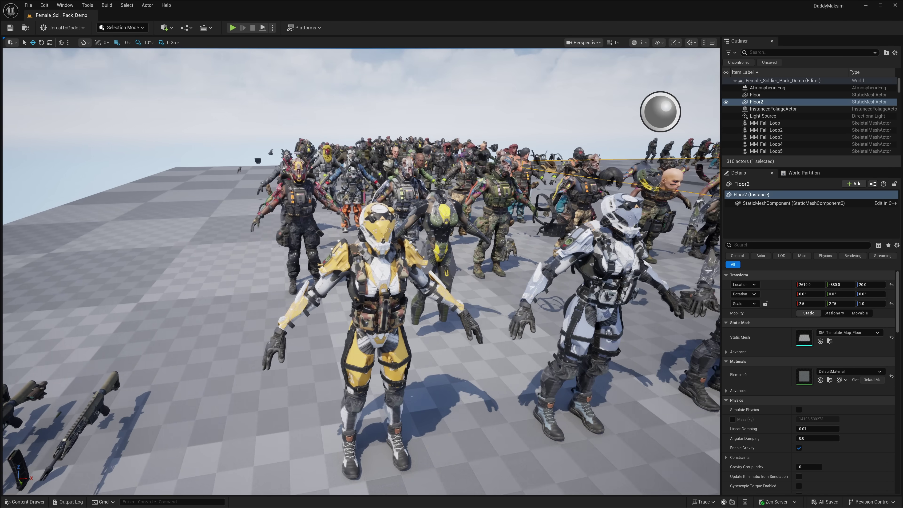
{"action": "key", "text": "a"}
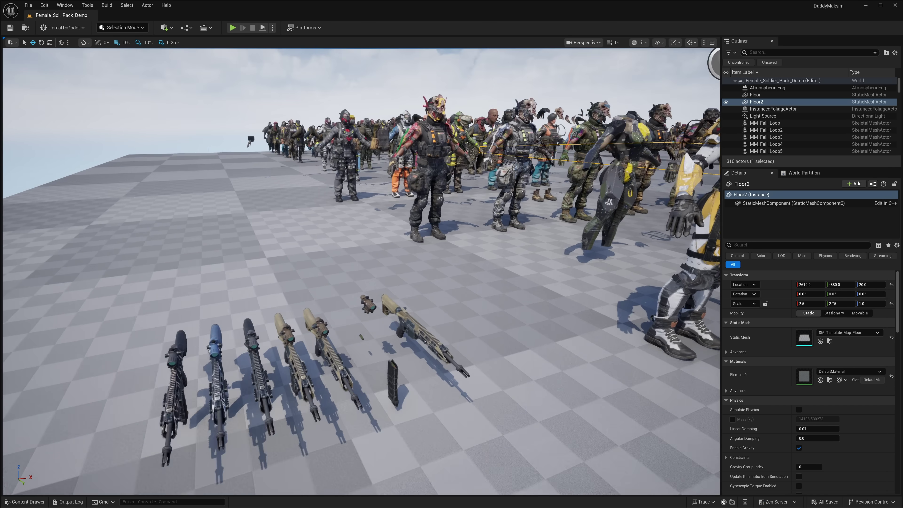
{"action": "right_click_drag", "start_coordinate": [298, 272], "coordinate": [259, 272]}
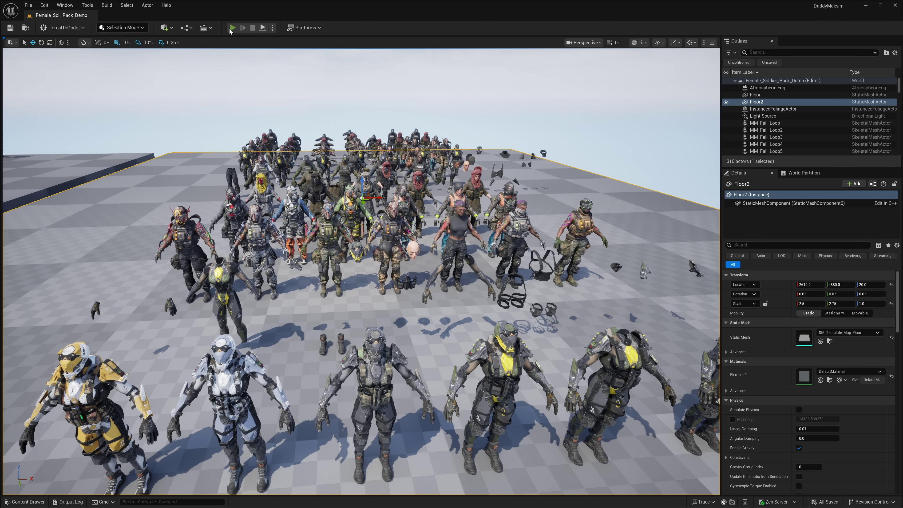
- Play the Female_Soldier_Pack_Demo level and fly around the armored soldiers and the rows of variants behind them
{"action": "left_click", "coordinate": [232, 28]}
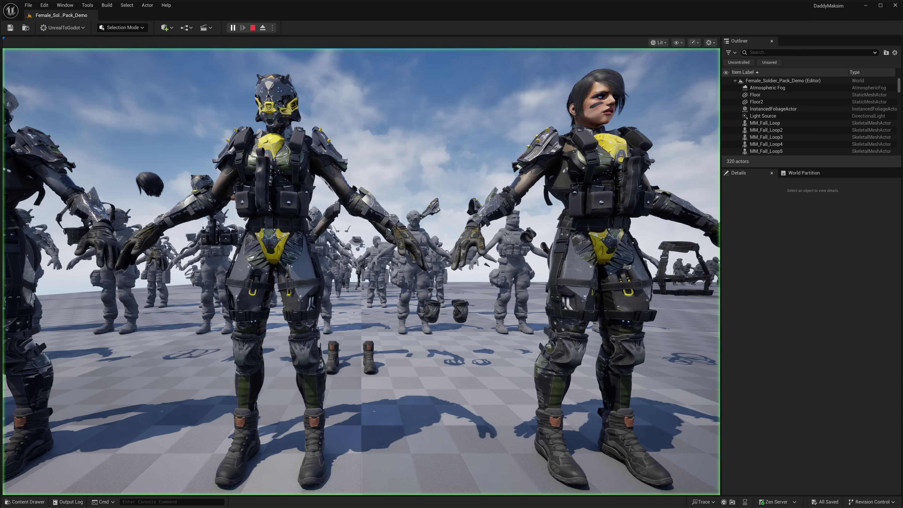
{"action": "key", "text": "w"}
{"action": "key", "text": "s"}
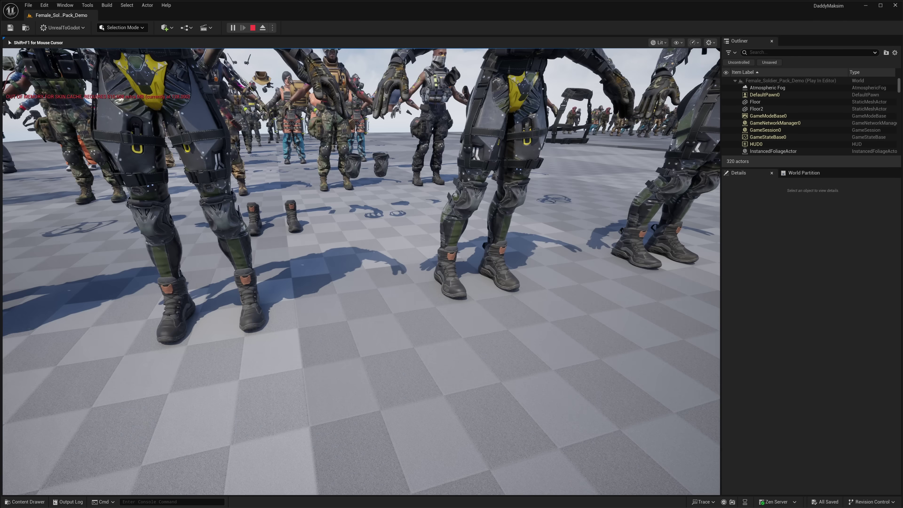
{"action": "key", "text": "e"}
{"action": "key", "text": "a"}
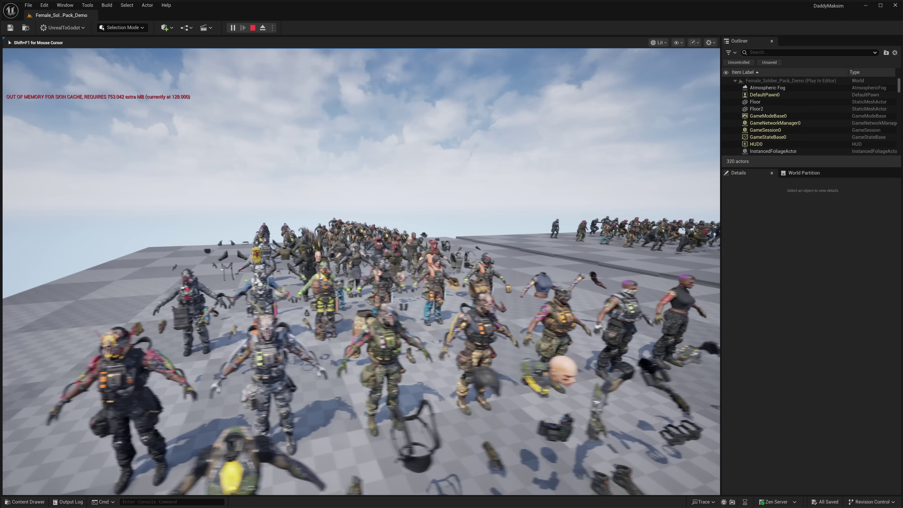
{"action": "key", "text": "w"}
{"action": "key", "text": "w"}
{"action": "key", "text": "d"}
{"action": "key", "text": "w"}
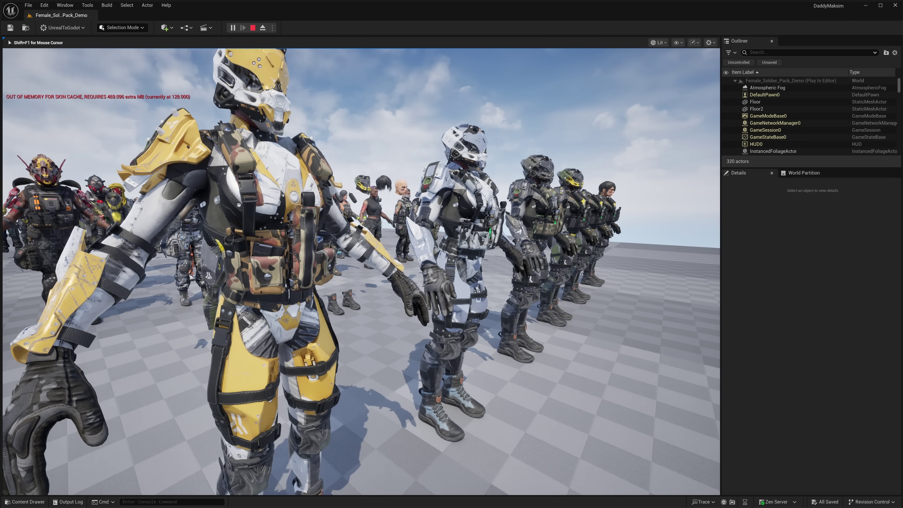
{"action": "key", "text": "s"}
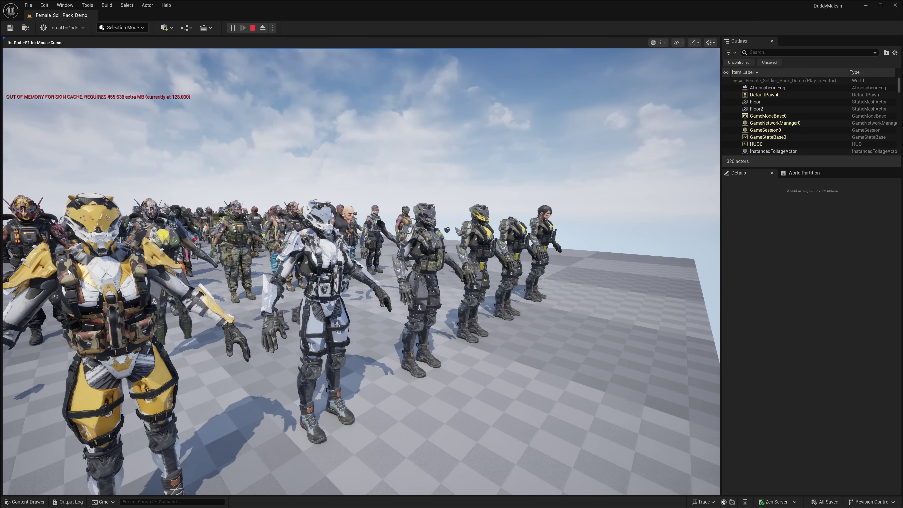
{"action": "key", "text": "Escape"}
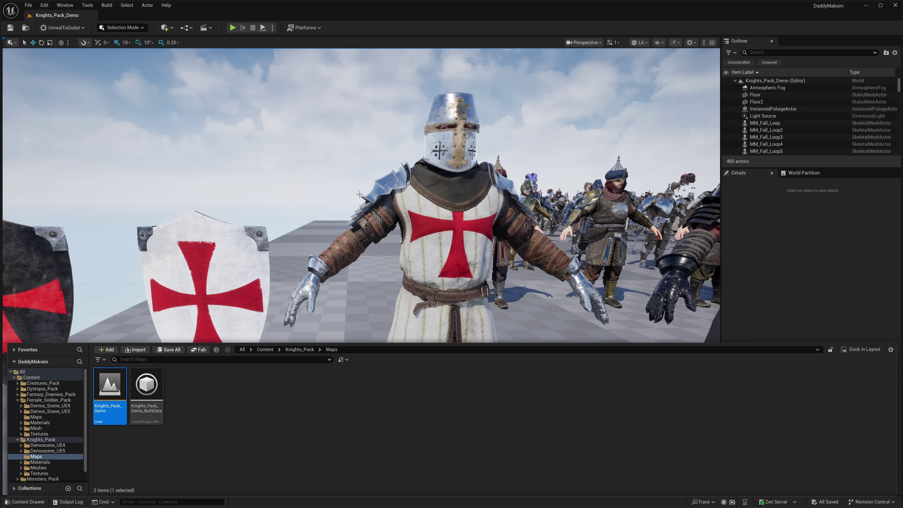
- Examine the crusader knight in the Knights_Pack_Demo level and the horned creatures in the Monsters_Pack level
{"action": "right_click", "coordinate": [359, 194]}
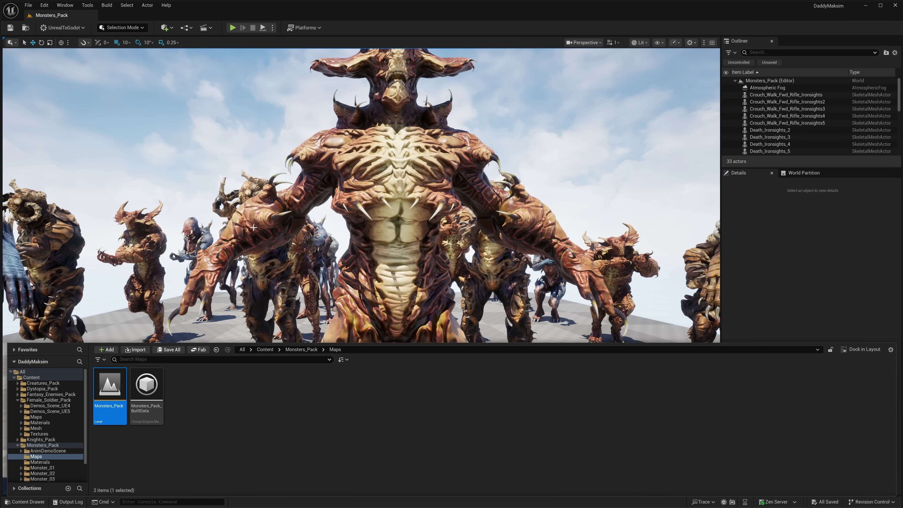
{"action": "right_click_drag", "start_coordinate": [254, 227], "coordinate": [257, 272]}
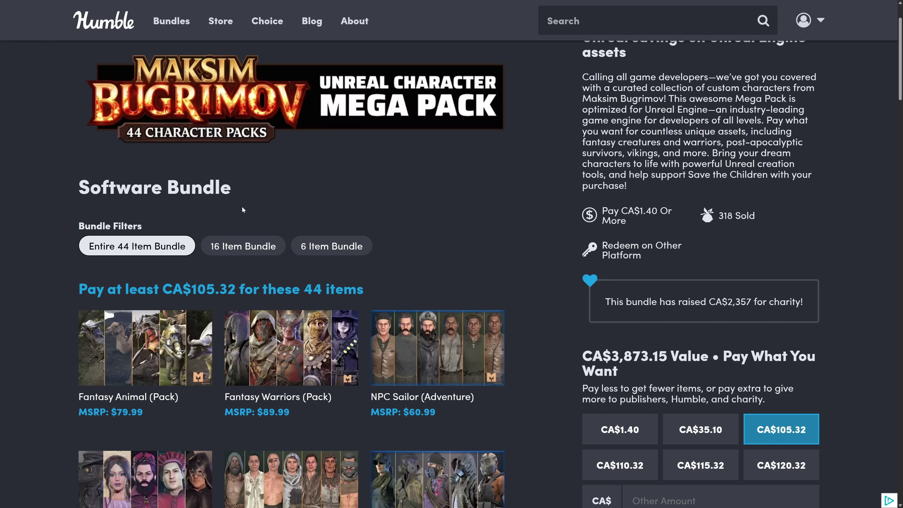
- Switch to the Humble bundle page and review the price and packs of the entire 44-item tier
{"action": "left_click_drag", "start_coordinate": [182, 288], "coordinate": [267, 289]}
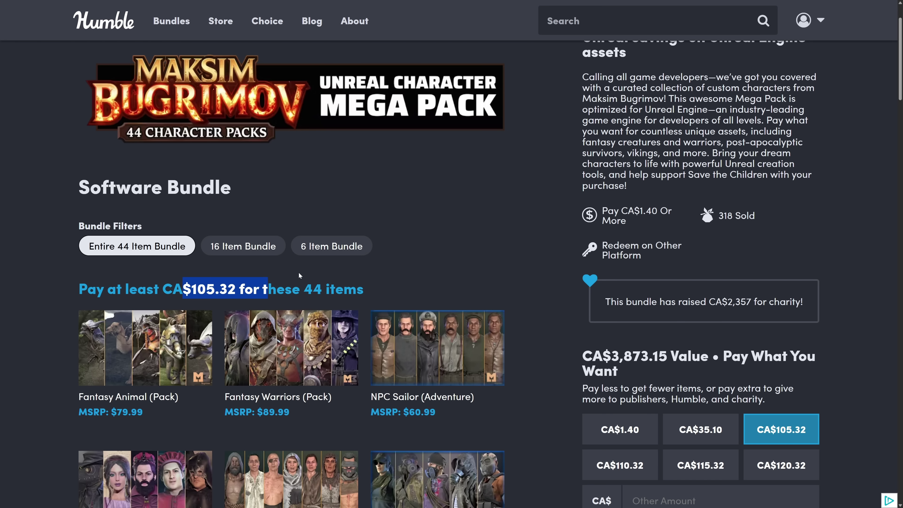
{"action": "scroll", "coordinate": [298, 273], "scroll_direction": "down", "scroll_amount": 15}
{"action": "scroll", "coordinate": [374, 298], "scroll_direction": "down", "scroll_amount": 5}
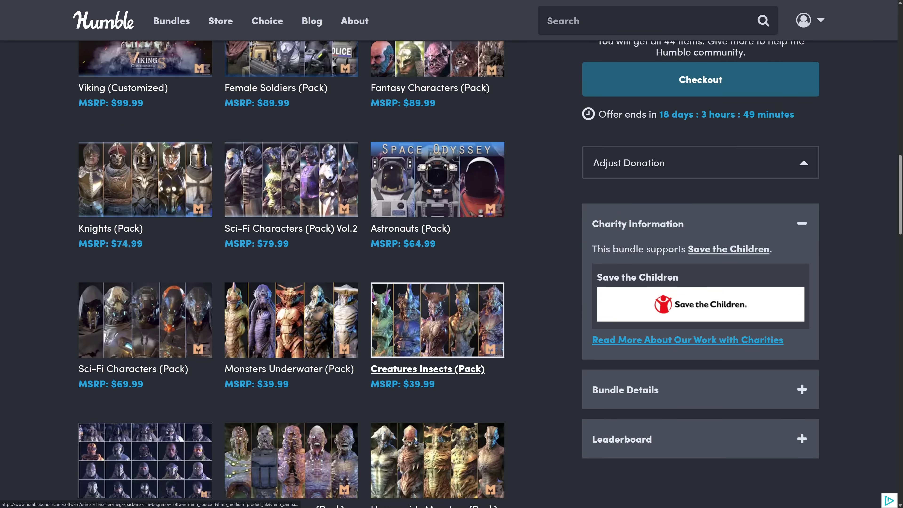
{"action": "scroll", "coordinate": [374, 295], "scroll_direction": "up", "scroll_amount": 20}
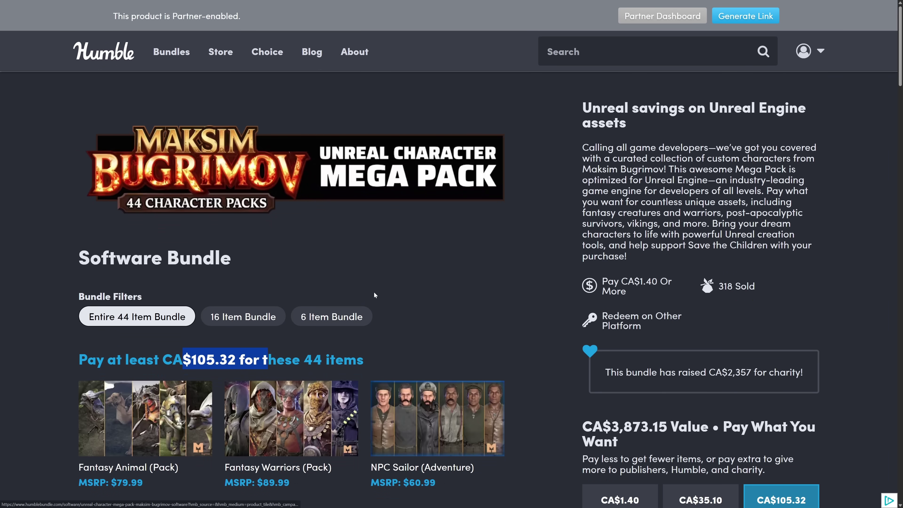
- Filter the bundle to the 16-item tier and look through its packs
{"action": "left_click", "coordinate": [242, 316]}
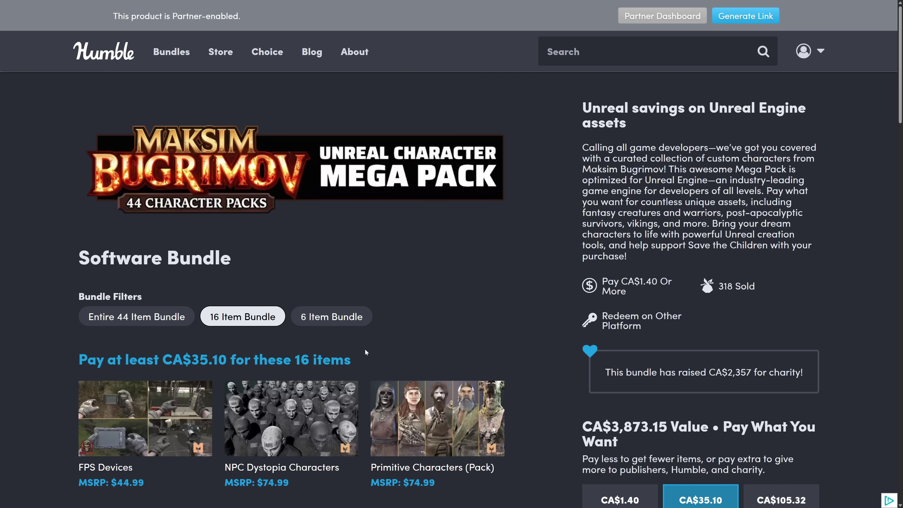
{"action": "scroll", "coordinate": [366, 348], "scroll_direction": "down", "scroll_amount": 12}
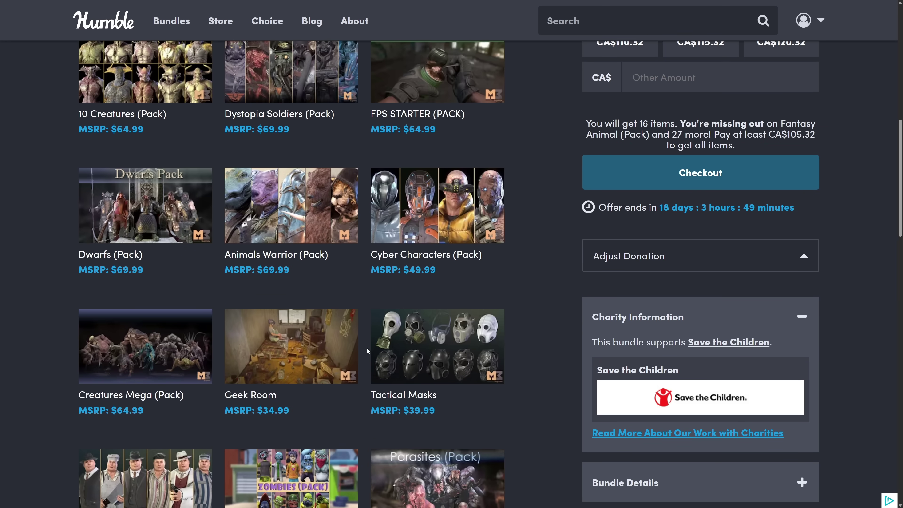
{"action": "scroll", "coordinate": [367, 348], "scroll_direction": "up", "scroll_amount": 4}
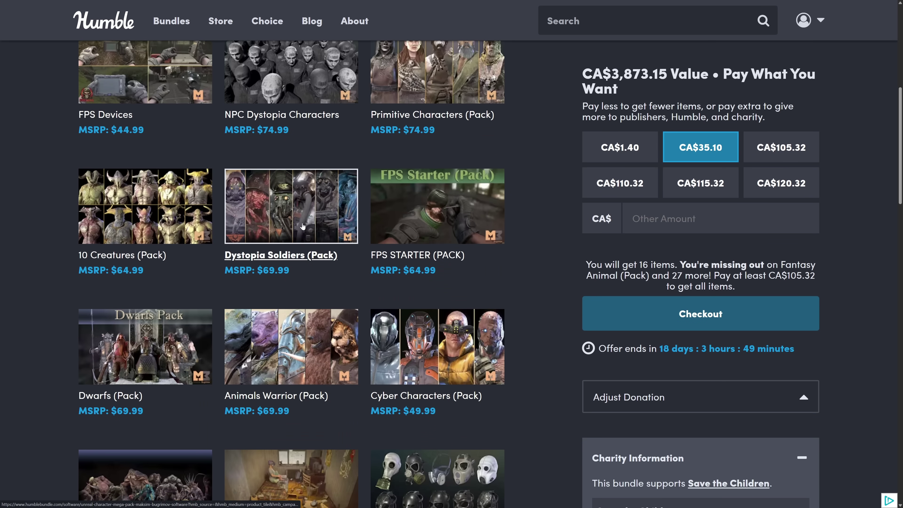
{"action": "scroll", "coordinate": [300, 224], "scroll_direction": "down", "scroll_amount": 7}
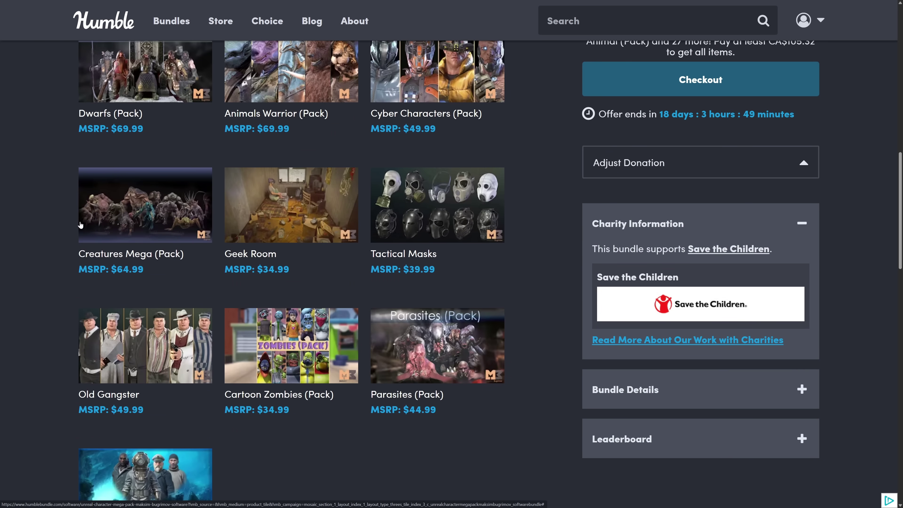
{"action": "scroll", "coordinate": [303, 227], "scroll_direction": "down", "scroll_amount": 2}
{"action": "scroll", "coordinate": [240, 239], "scroll_direction": "up", "scroll_amount": 6}
{"action": "scroll", "coordinate": [240, 239], "scroll_direction": "up", "scroll_amount": 9}
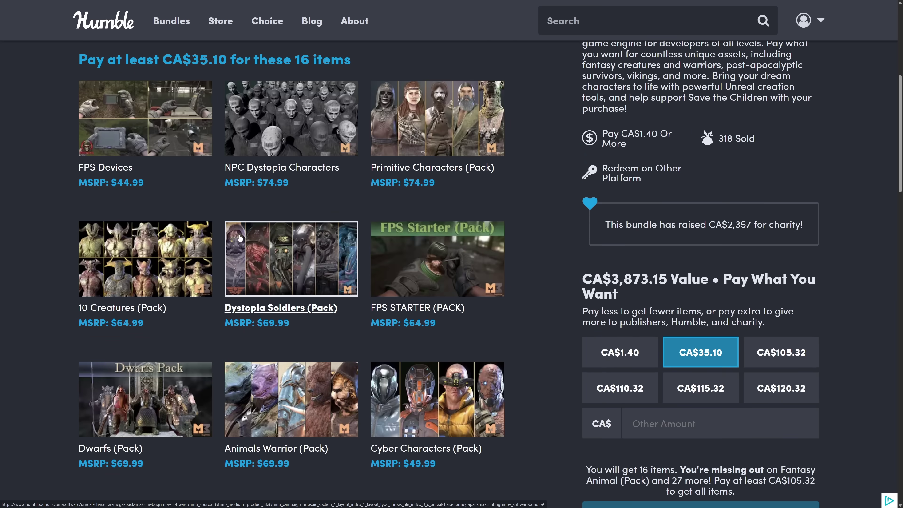
- Show the 6-item tier's packs and compare them with the 16-item tier
{"action": "left_click", "coordinate": [329, 214]}
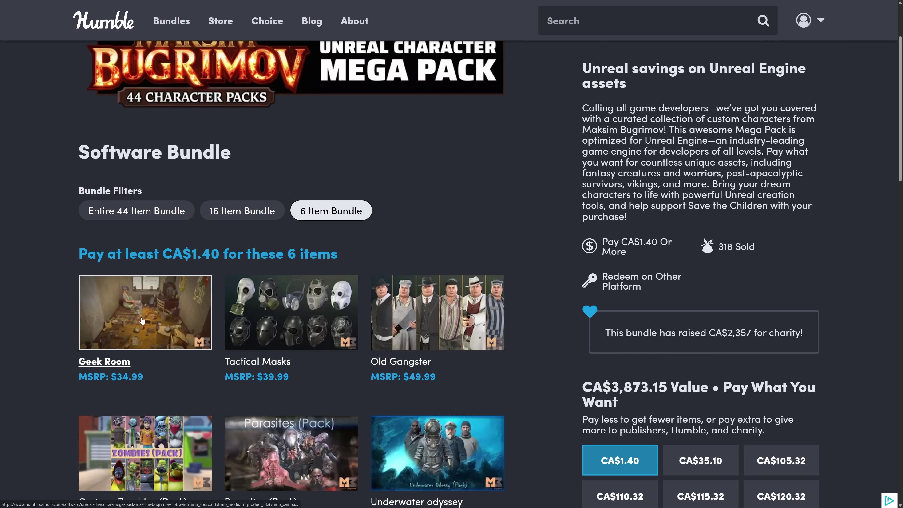
{"action": "scroll", "coordinate": [142, 319], "scroll_direction": "down", "scroll_amount": 3}
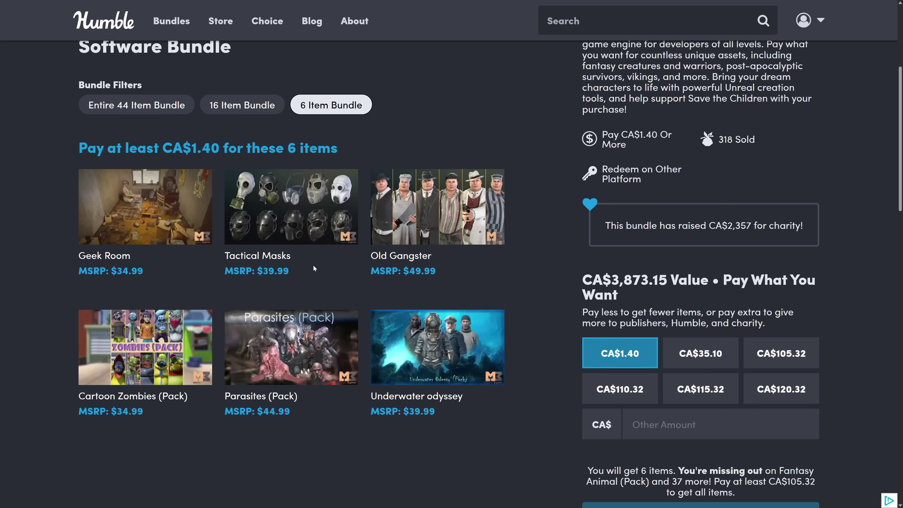
{"action": "left_click", "coordinate": [238, 112]}
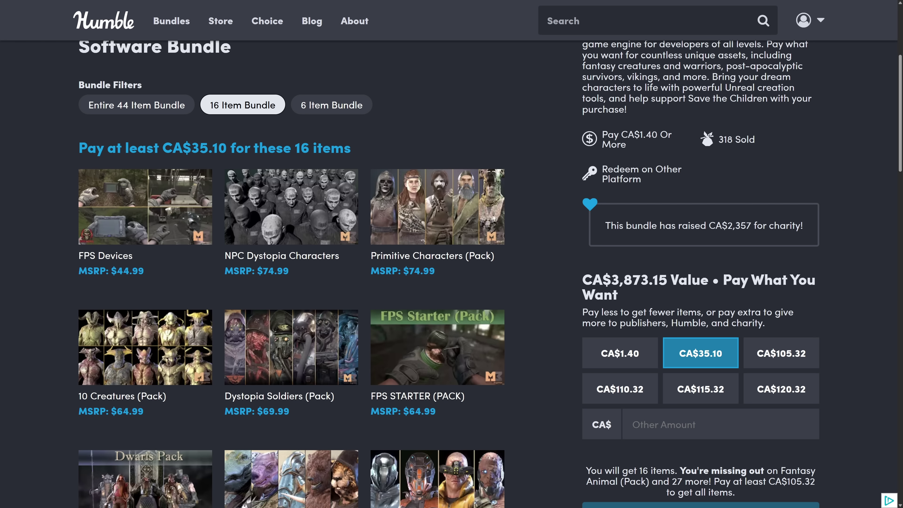
{"action": "left_click", "coordinate": [321, 104]}
{"action": "left_click", "coordinate": [247, 107]}
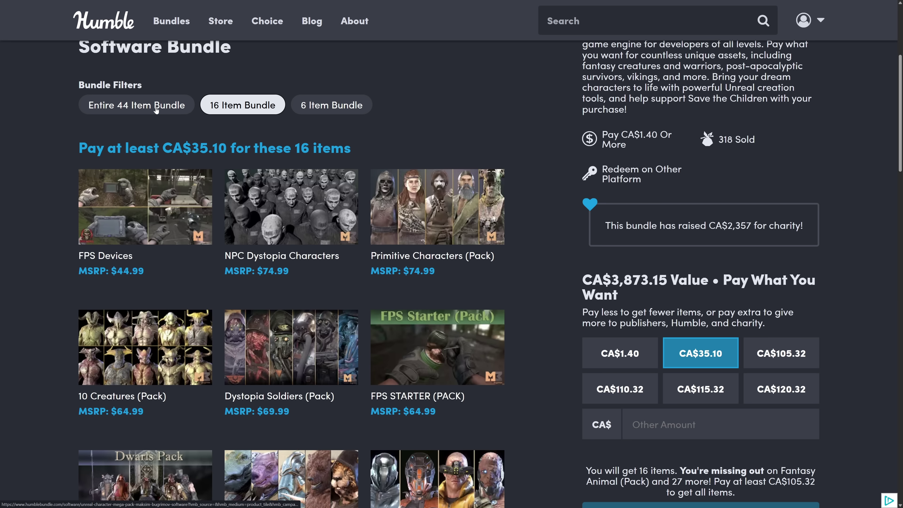
- Show the entire 44-item bundle and look through its packs from Fantasy Animal down to the creature and orc packs
{"action": "left_click", "coordinate": [156, 108]}
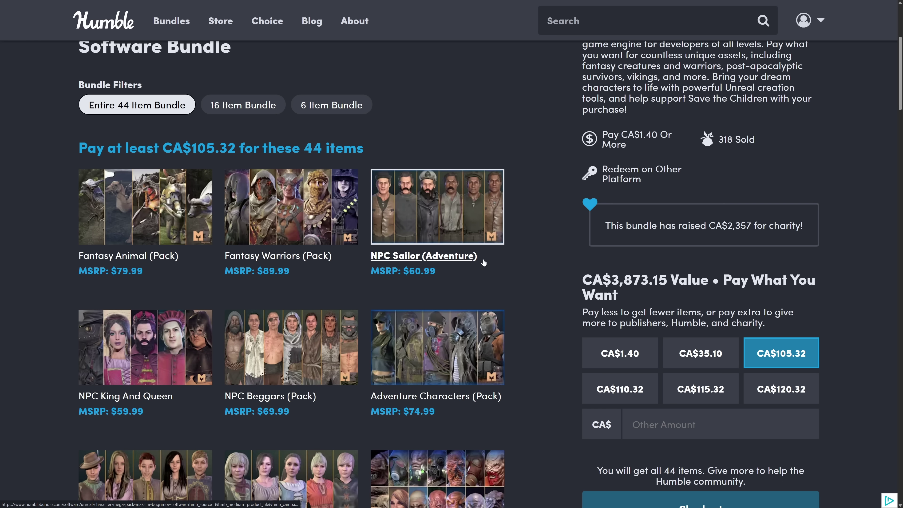
{"action": "scroll", "coordinate": [546, 261], "scroll_direction": "down", "scroll_amount": 1}
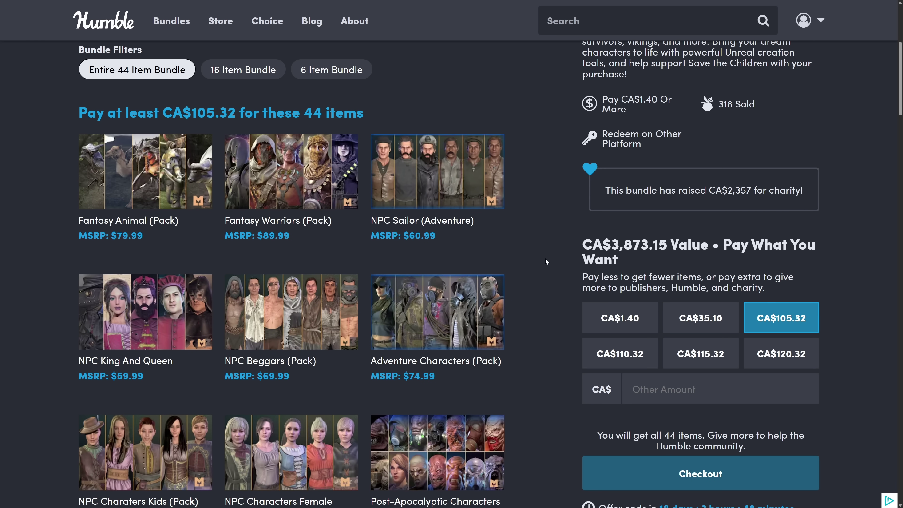
{"action": "scroll", "coordinate": [426, 120], "scroll_direction": "down", "scroll_amount": 2}
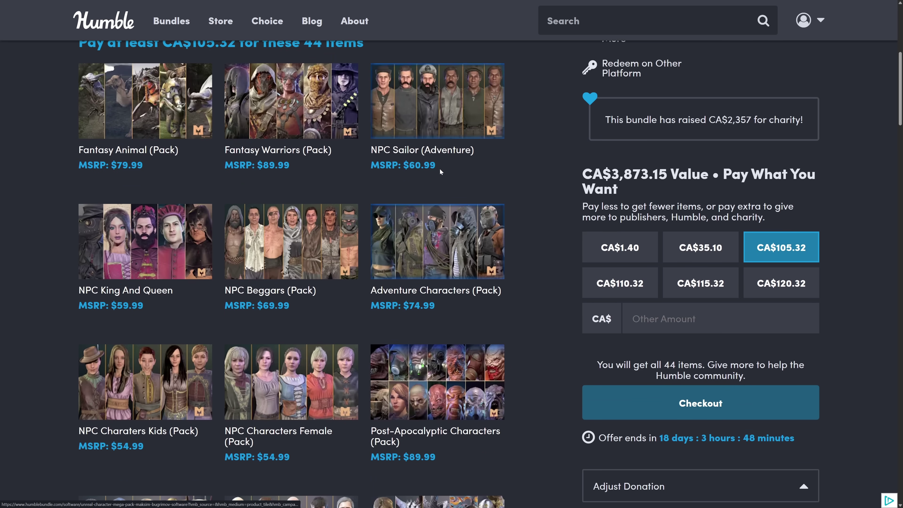
{"action": "scroll", "coordinate": [440, 178], "scroll_direction": "down", "scroll_amount": 2}
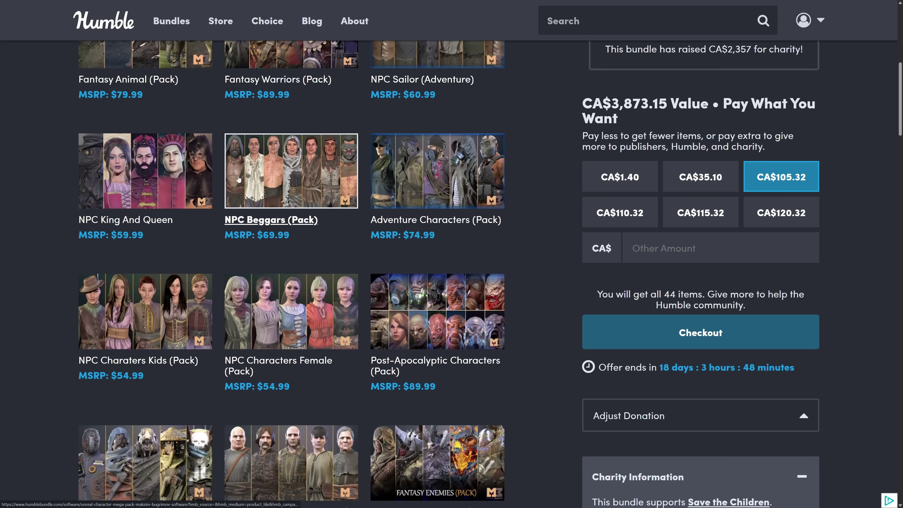
{"action": "scroll", "coordinate": [171, 128], "scroll_direction": "down", "scroll_amount": 2}
{"action": "scroll", "coordinate": [171, 231], "scroll_direction": "down", "scroll_amount": 2}
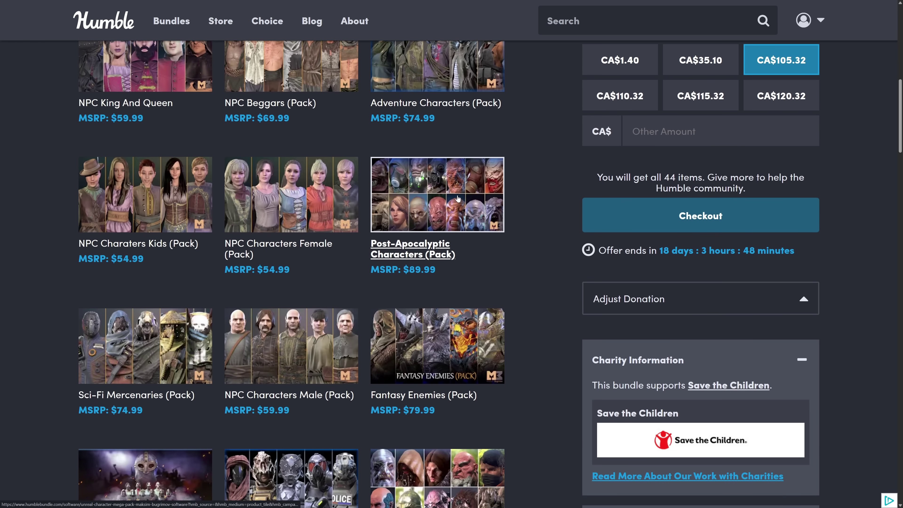
{"action": "scroll", "coordinate": [476, 221], "scroll_direction": "down", "scroll_amount": 3}
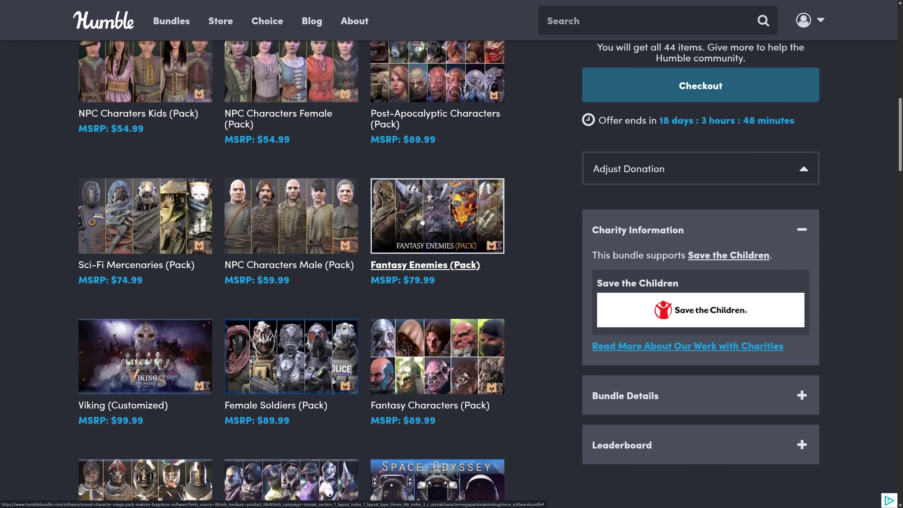
{"action": "scroll", "coordinate": [421, 220], "scroll_direction": "down", "scroll_amount": 3}
{"action": "scroll", "coordinate": [459, 244], "scroll_direction": "down", "scroll_amount": 5}
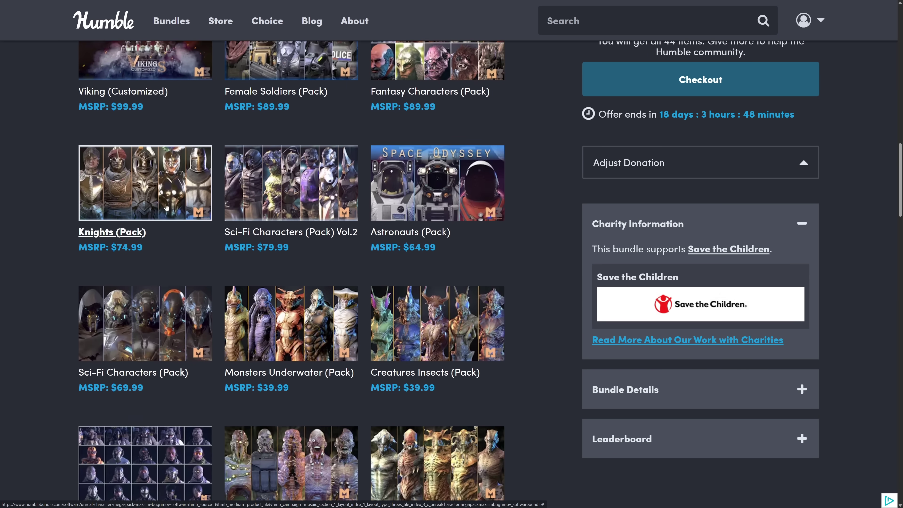
{"action": "scroll", "coordinate": [249, 227], "scroll_direction": "down", "scroll_amount": 4}
{"action": "scroll", "coordinate": [419, 231], "scroll_direction": "down", "scroll_amount": 12}
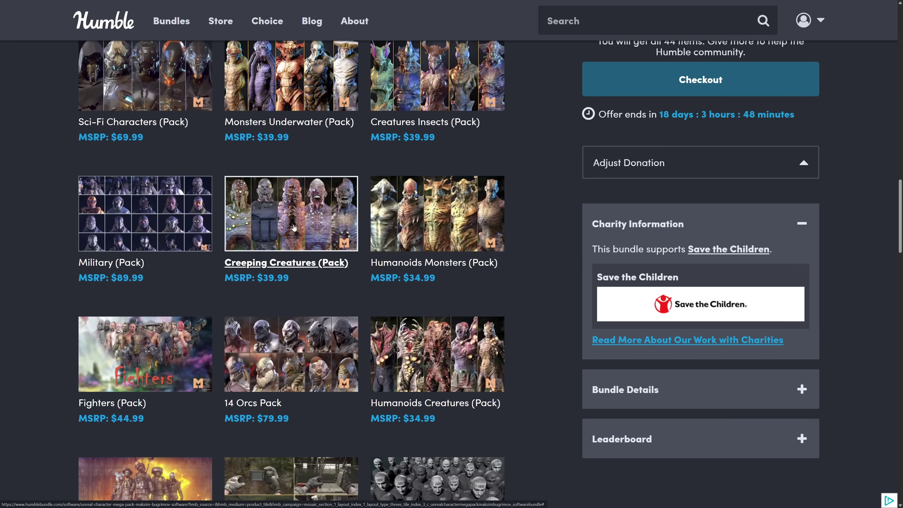